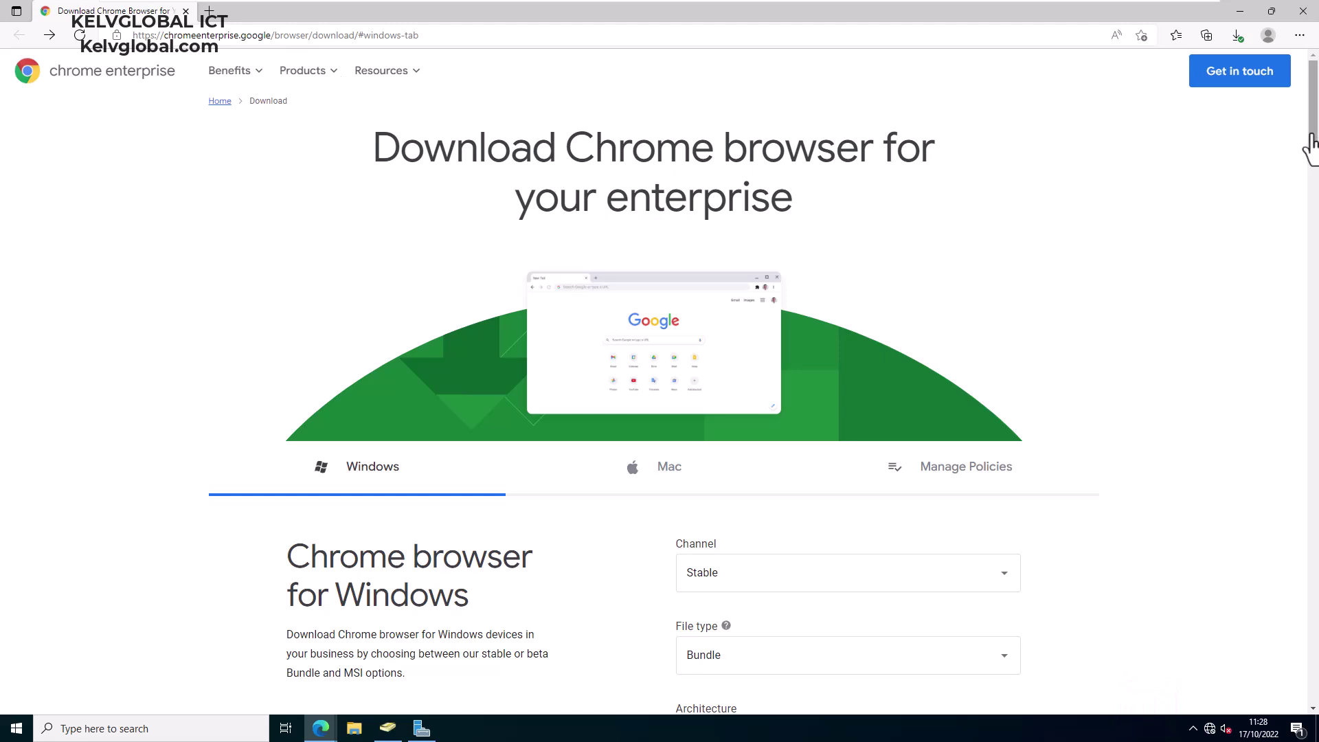
Step: Scroll the Chrome Enterprise page to the Stable 64-bit Windows Bundle download, then bring up File Explorer
{"action": "left_click_drag", "start_coordinate": [1310, 148], "coordinate": [1310, 214]}
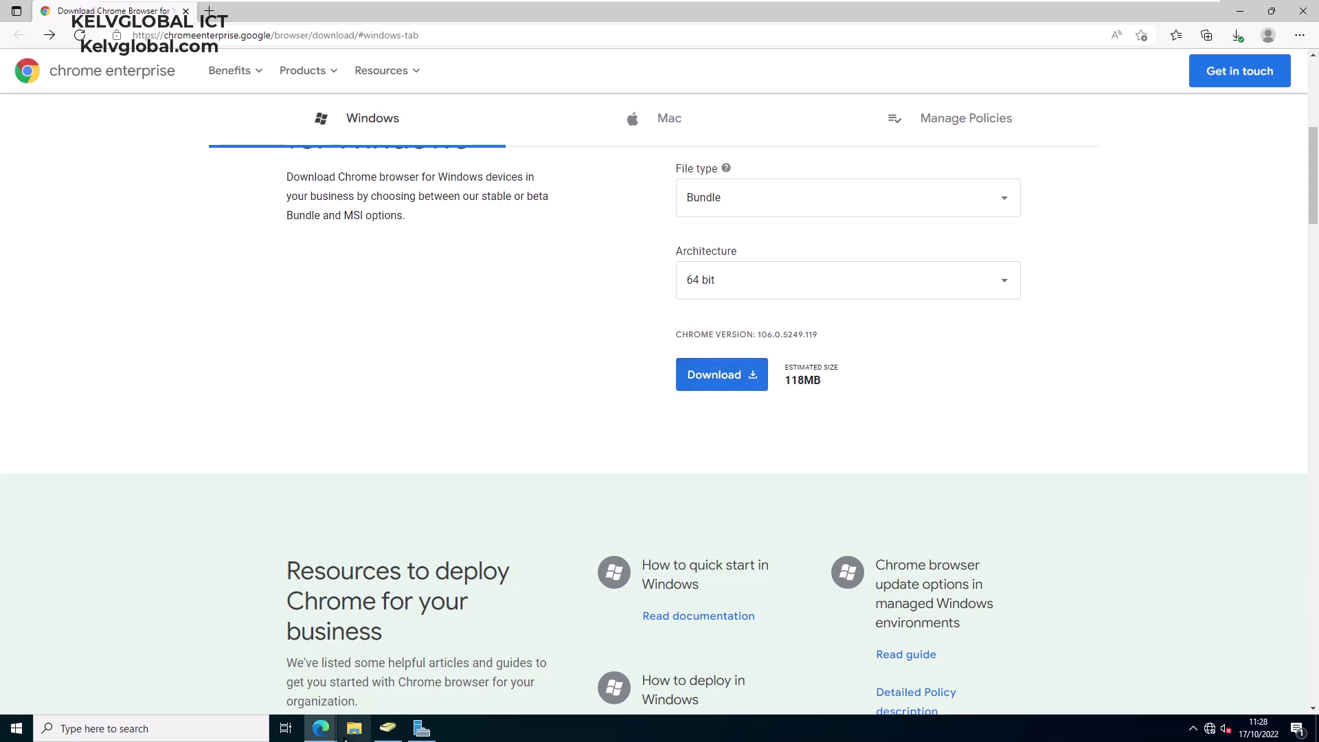
{"action": "left_click", "coordinate": [354, 728]}
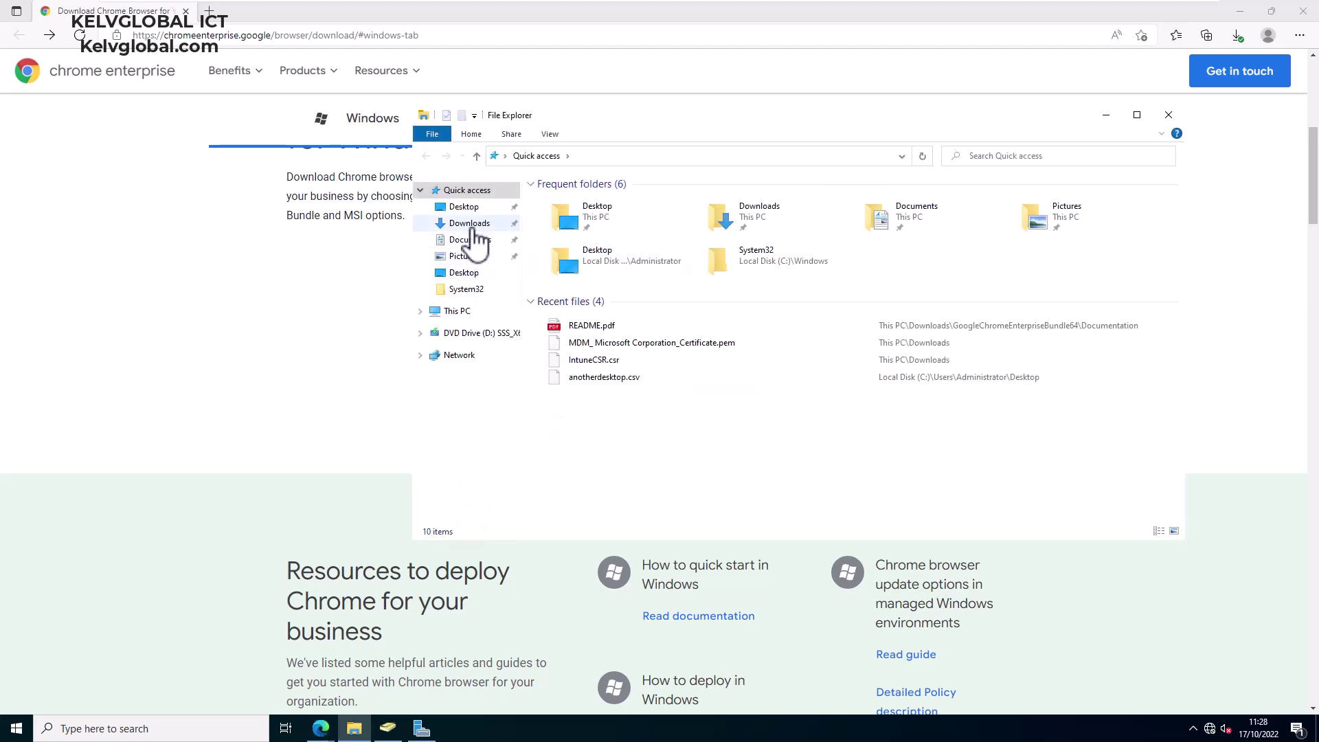
Step: Browse the downloaded GoogleChromeEnterpriseBundle64 folder in Downloads, then go to This PC
{"action": "left_click", "coordinate": [470, 224]}
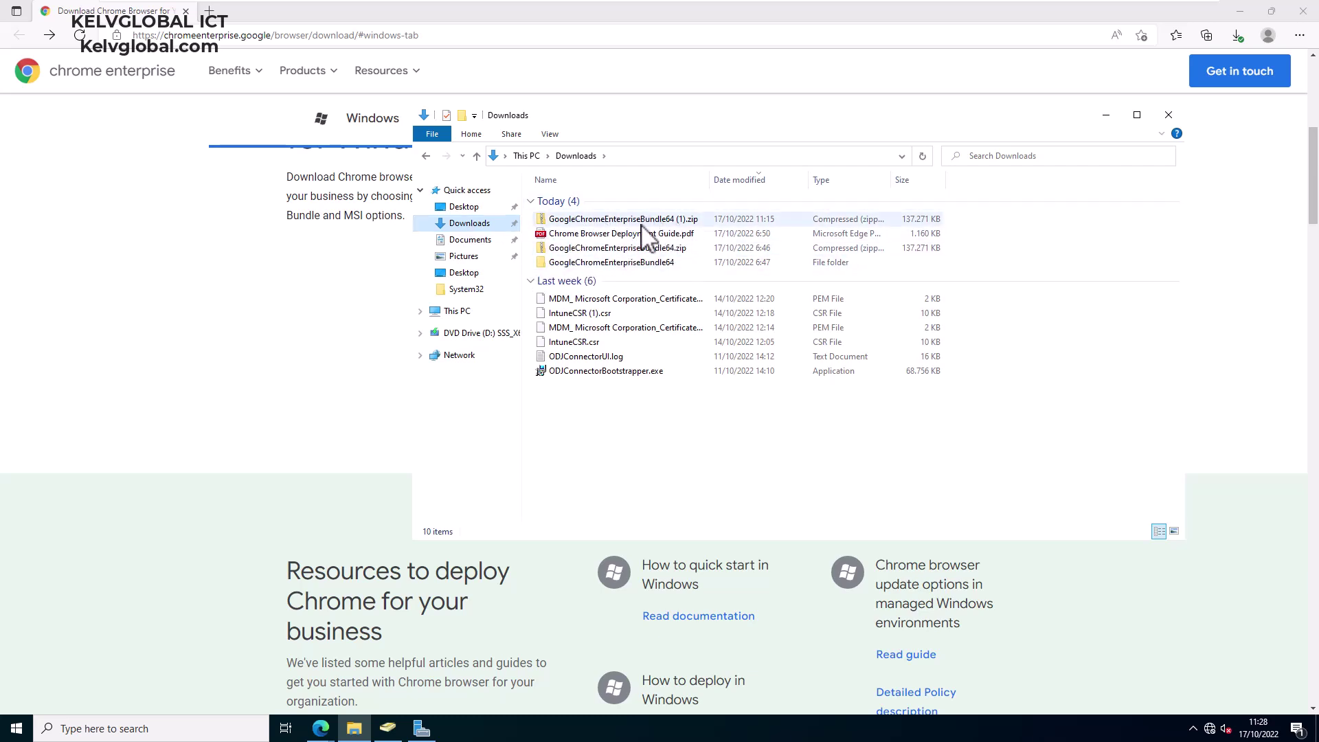
{"action": "left_click", "coordinate": [613, 267]}
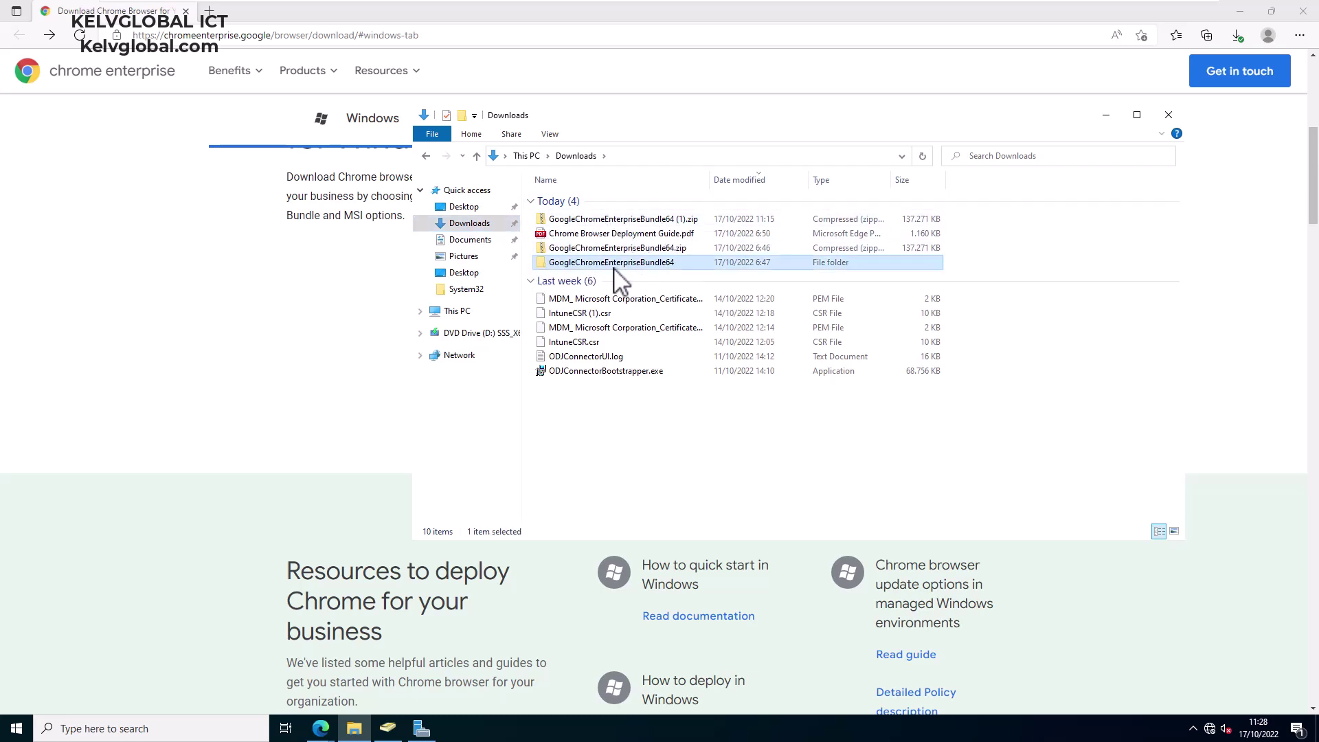
{"action": "double_click", "coordinate": [613, 267]}
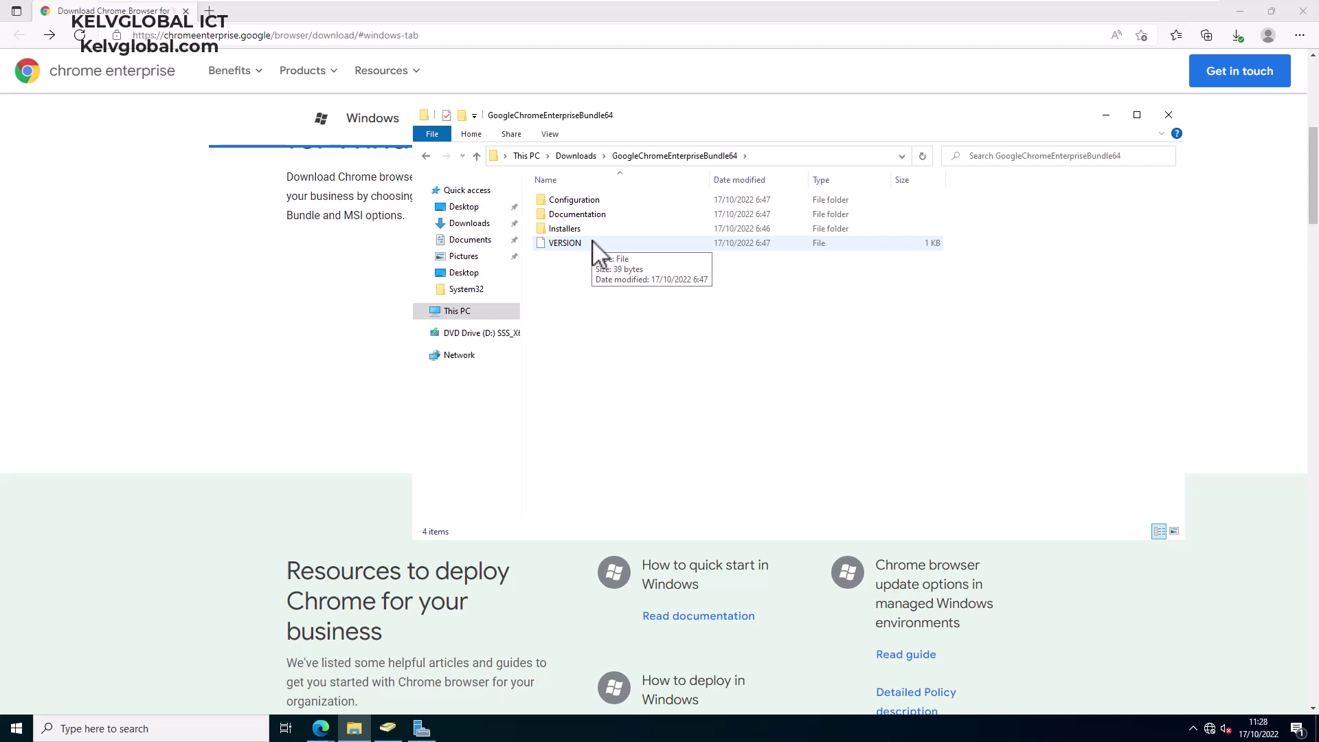
{"action": "left_click", "coordinate": [465, 311]}
Step: Check on Local Disk (C:) that the Software folder's network path is \\DC01\Software
{"action": "double_click", "coordinate": [625, 357]}
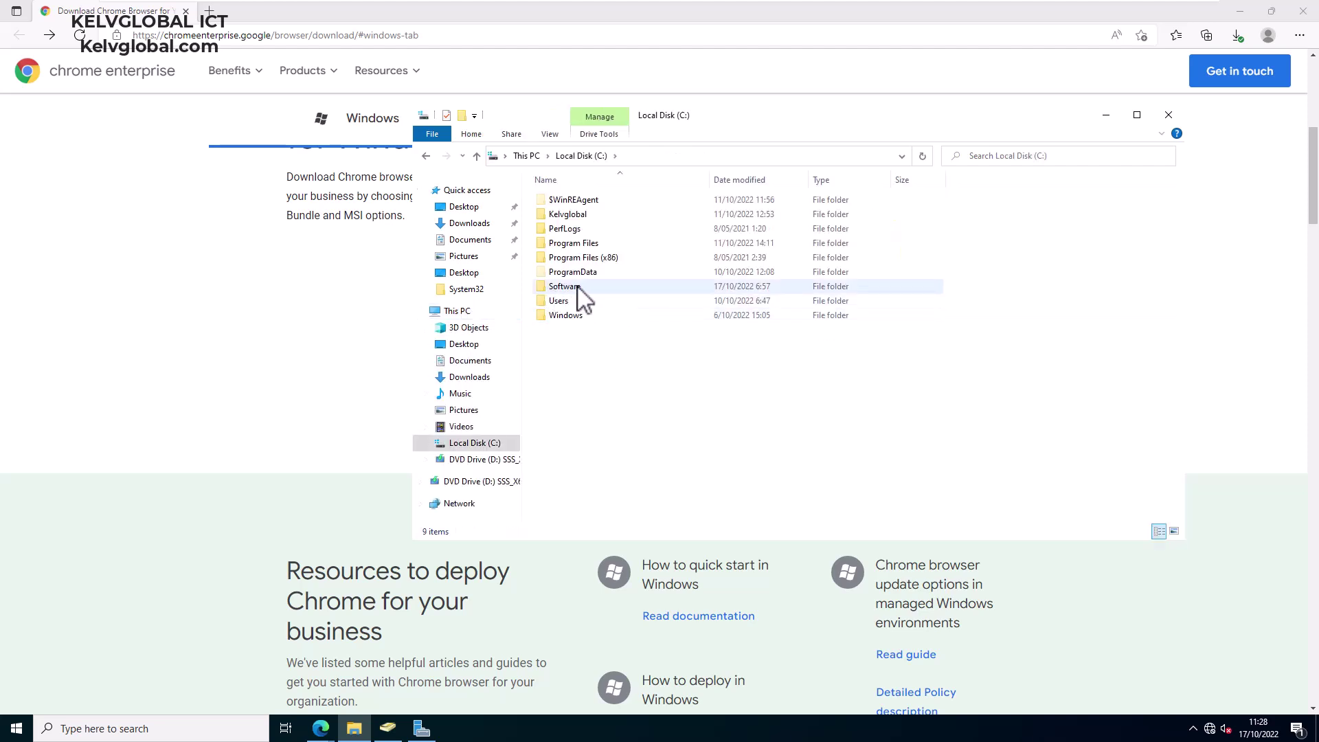
{"action": "right_click", "coordinate": [572, 286]}
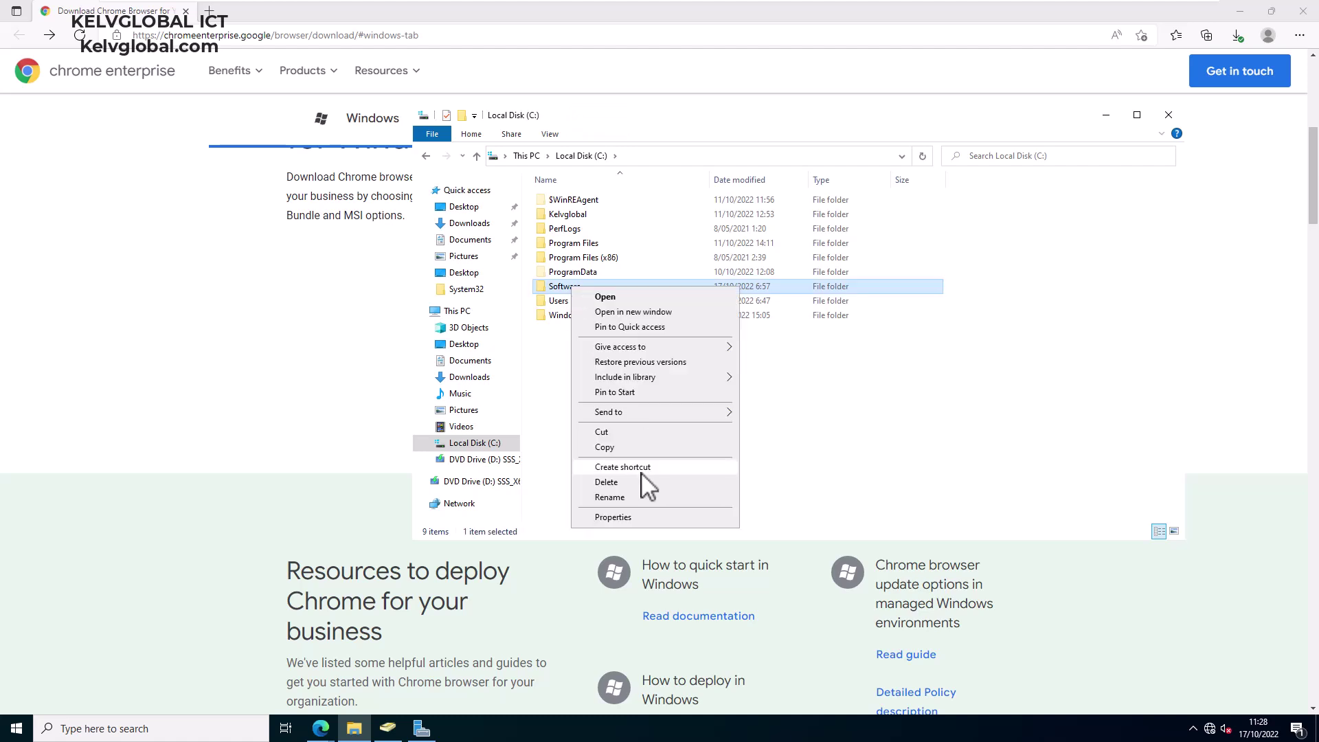
{"action": "left_click", "coordinate": [621, 517]}
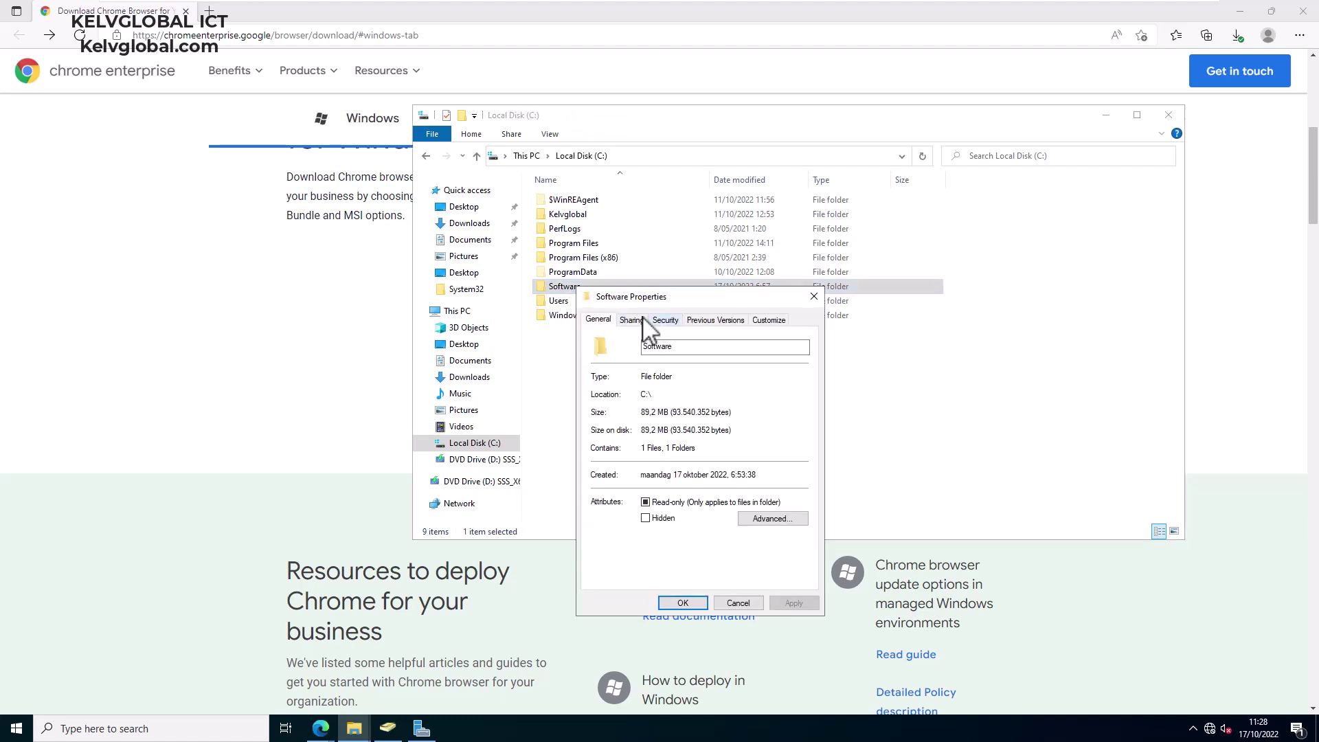
{"action": "left_click", "coordinate": [632, 320]}
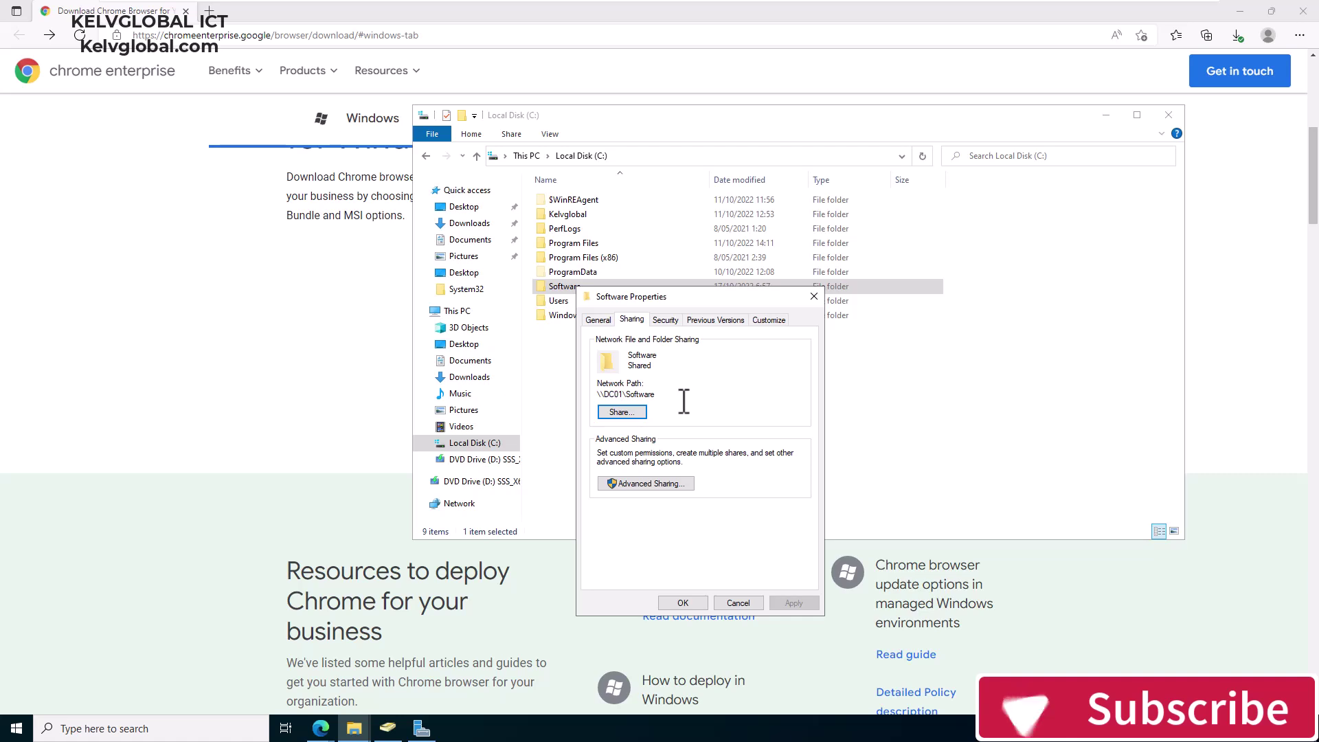
{"action": "left_click", "coordinate": [814, 297]}
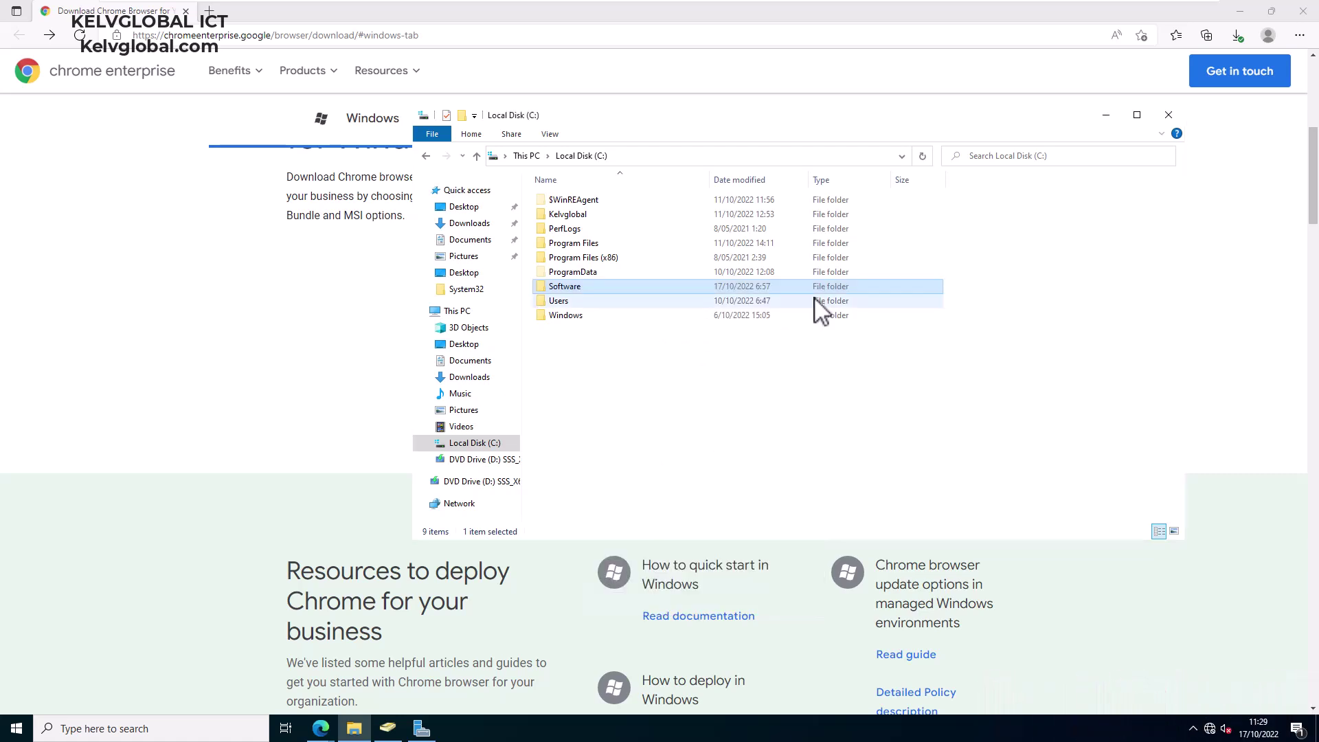
Step: Launch Group Policy Management from Server Manager's Tools menu
{"action": "left_click", "coordinate": [397, 734]}
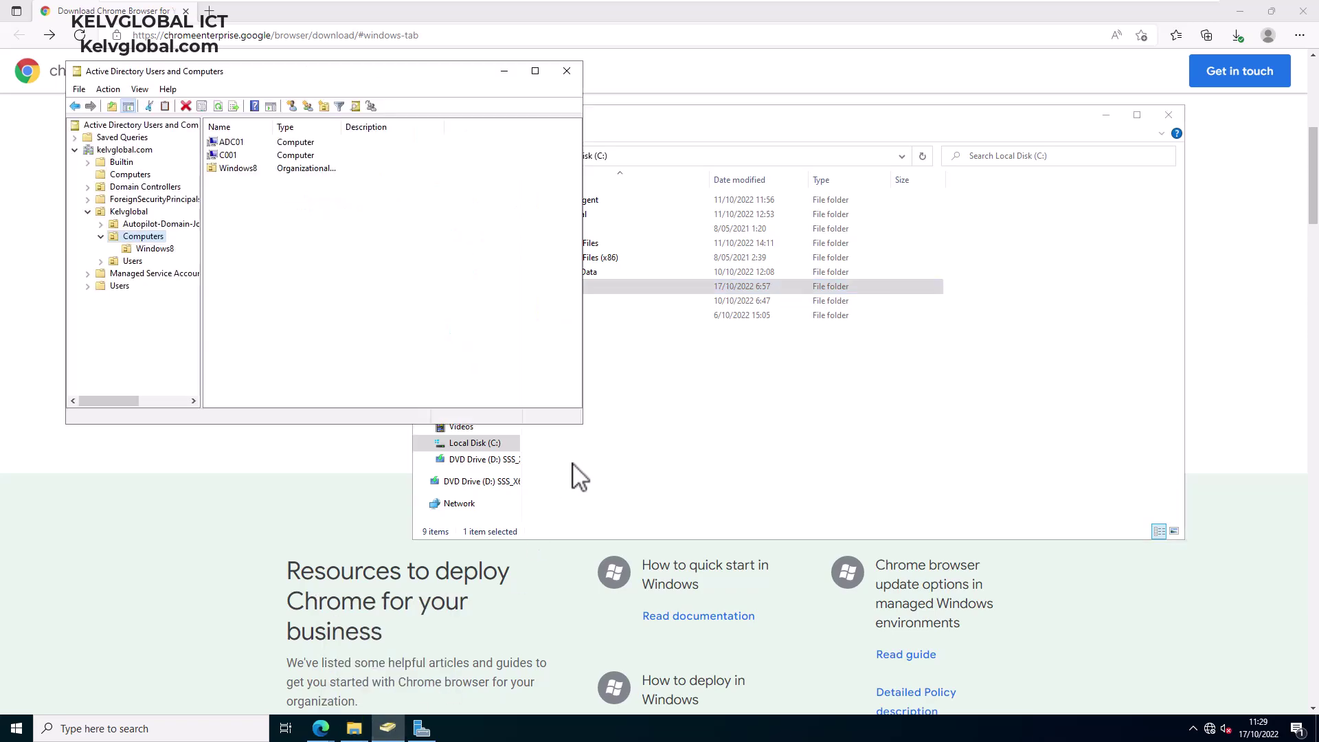
{"action": "left_click", "coordinate": [421, 730]}
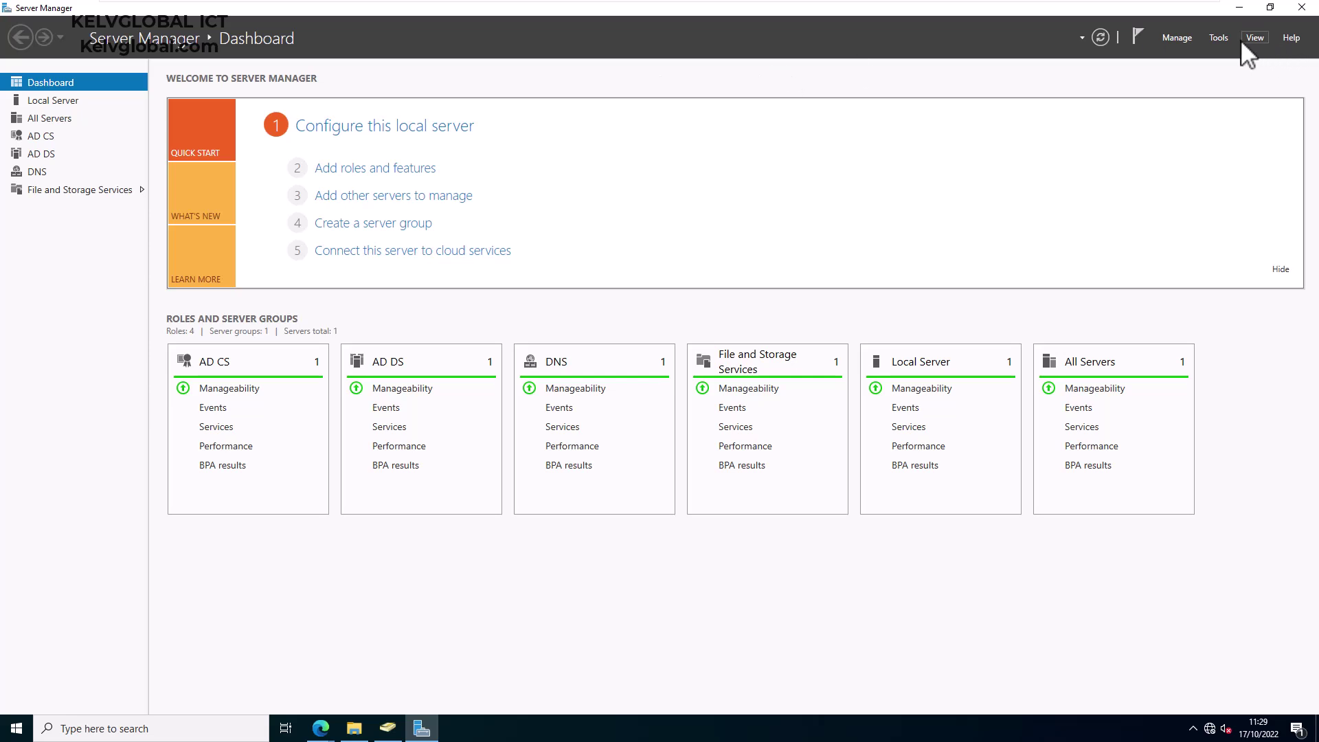
{"action": "left_click", "coordinate": [1216, 39]}
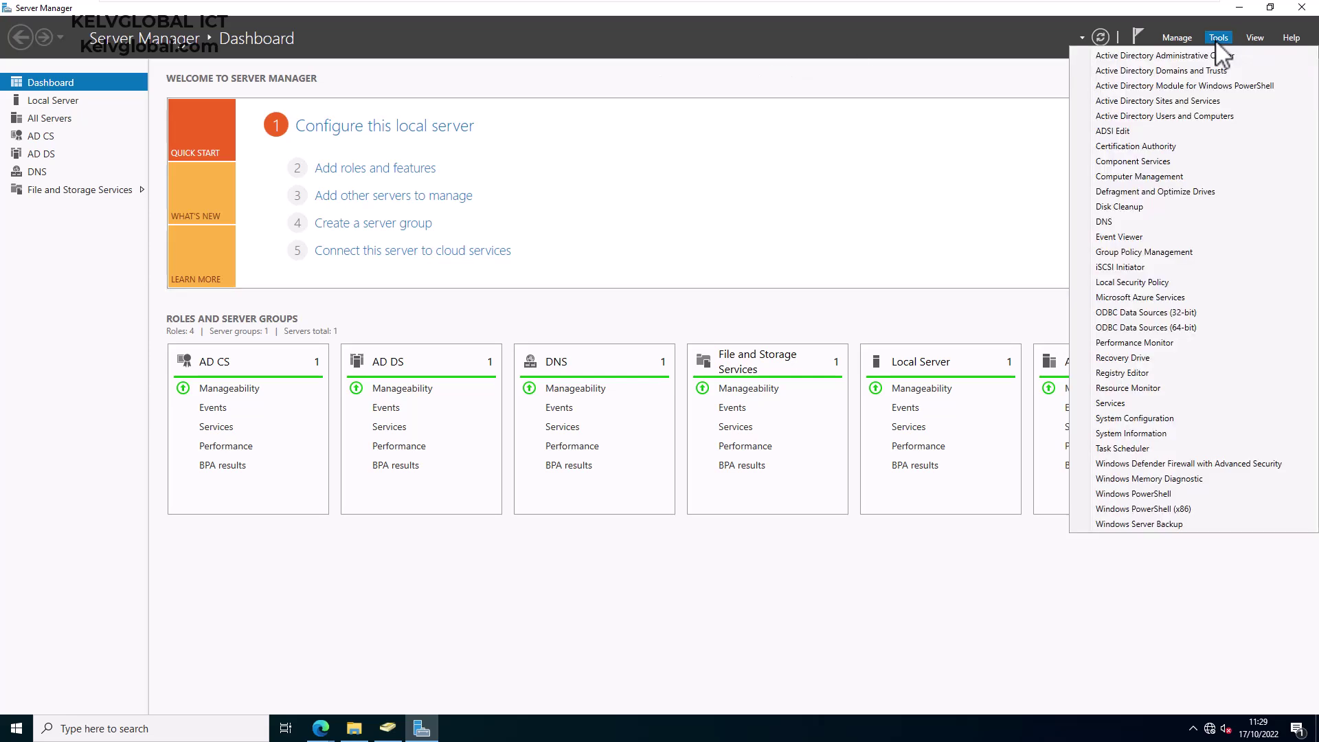
{"action": "left_click", "coordinate": [1135, 252]}
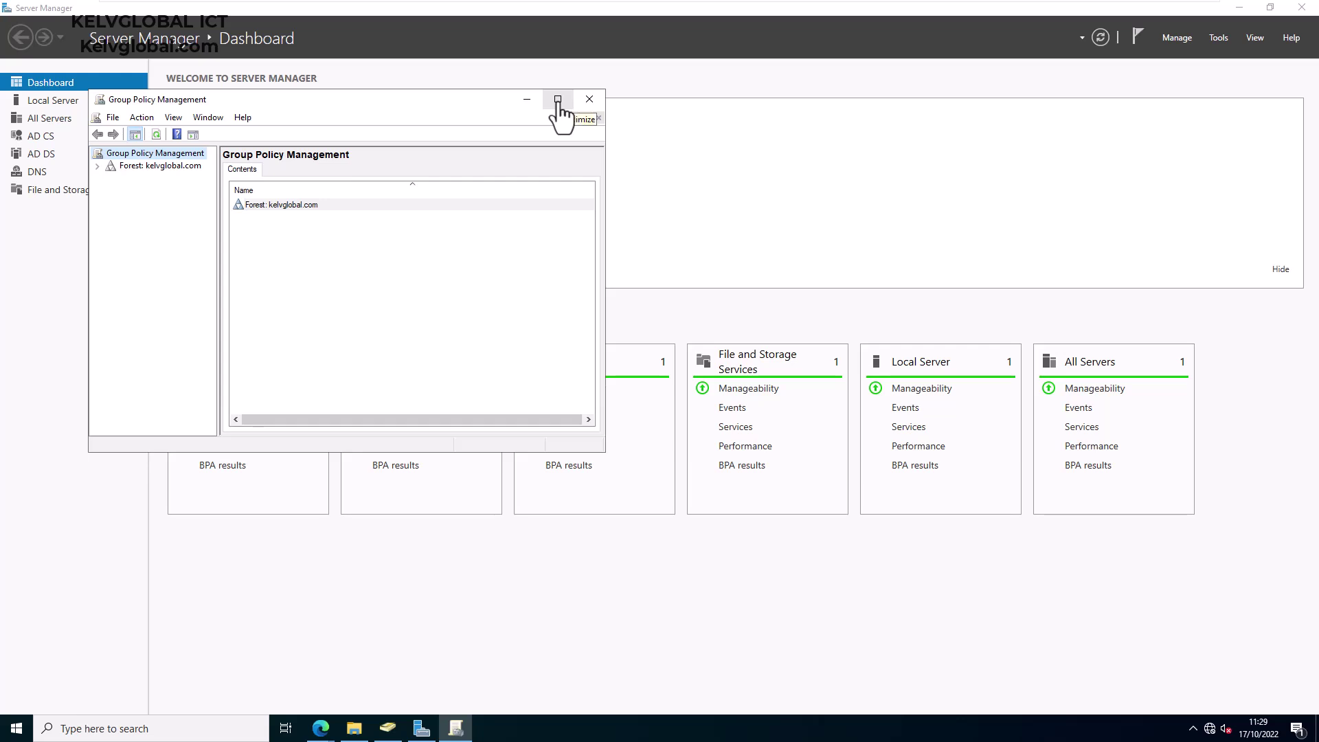
Step: Maximize the console and expand kelvglobal.com > Kelvglobal to show the Computers OU's linked GPOs
{"action": "left_click", "coordinate": [557, 100]}
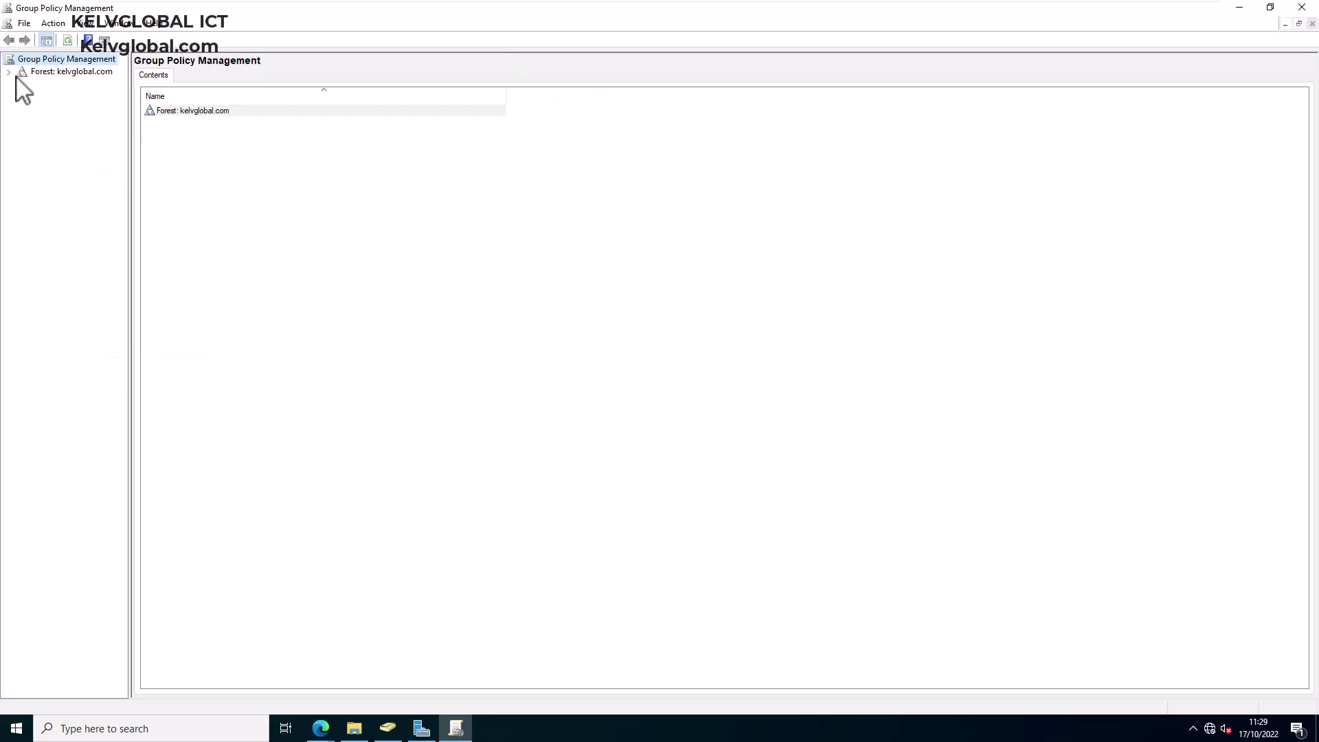
{"action": "left_click", "coordinate": [9, 71]}
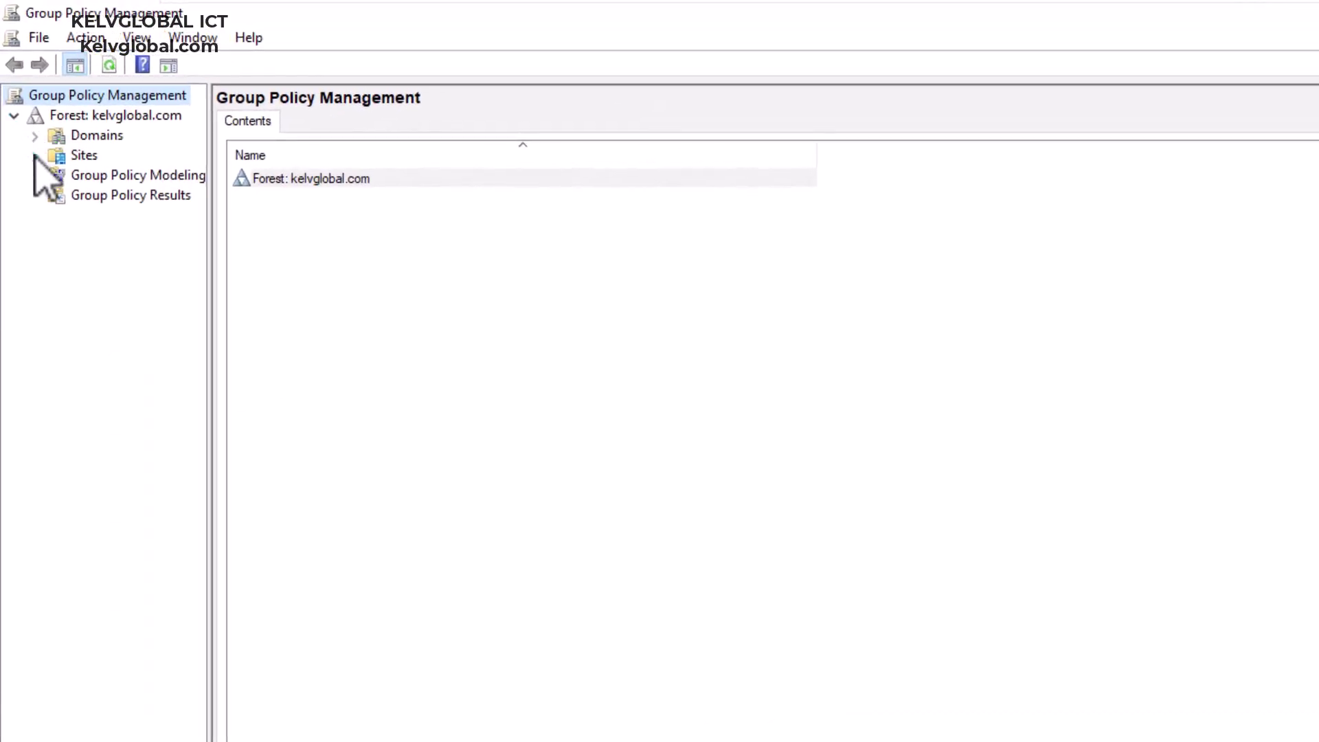
{"action": "left_click", "coordinate": [34, 136]}
{"action": "left_click", "coordinate": [56, 156]}
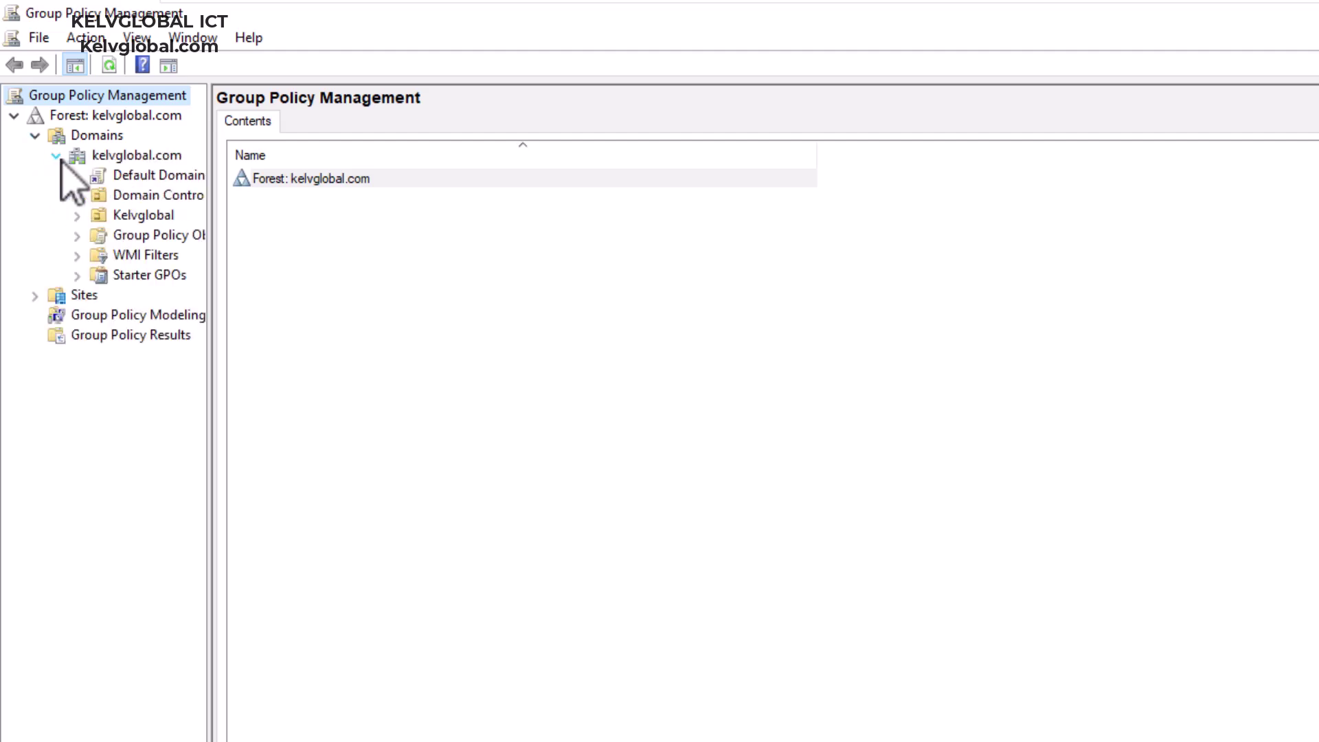
{"action": "left_click", "coordinate": [77, 216]}
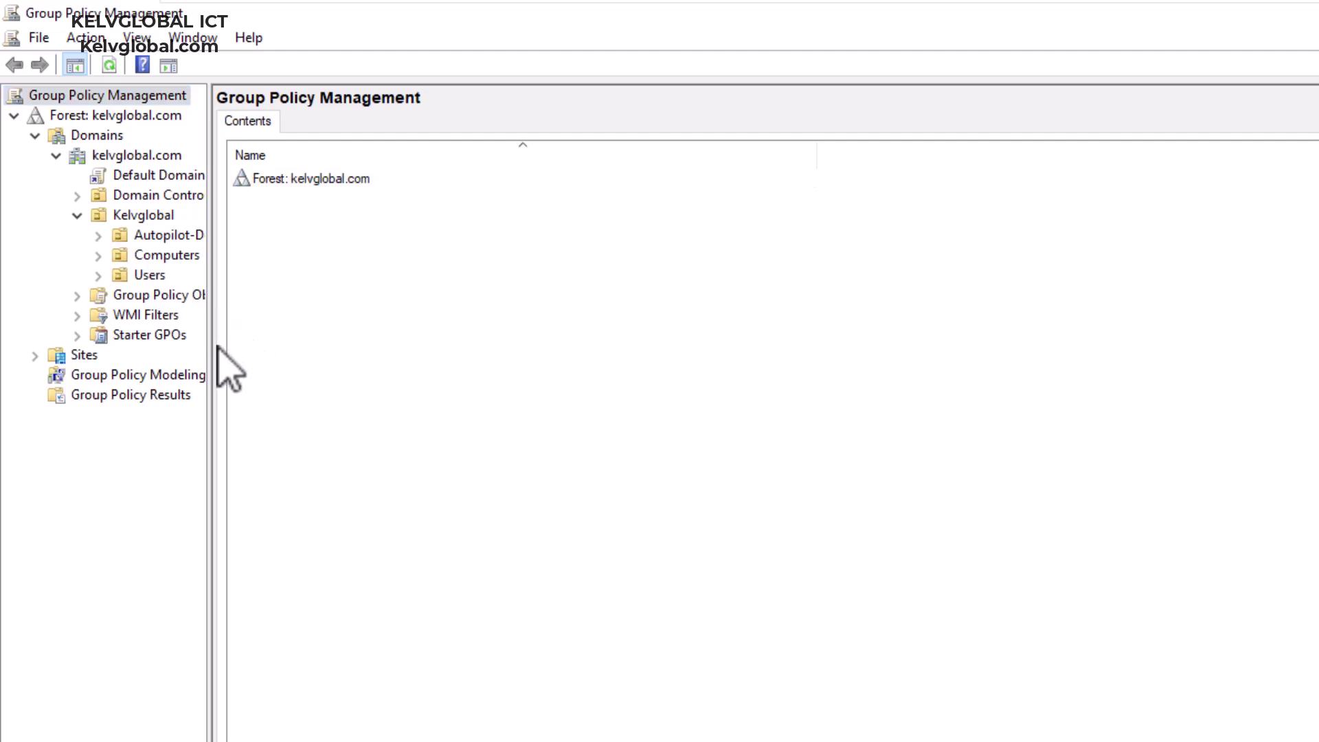
{"action": "left_click_drag", "start_coordinate": [210, 344], "coordinate": [298, 345]}
{"action": "left_click", "coordinate": [157, 258]}
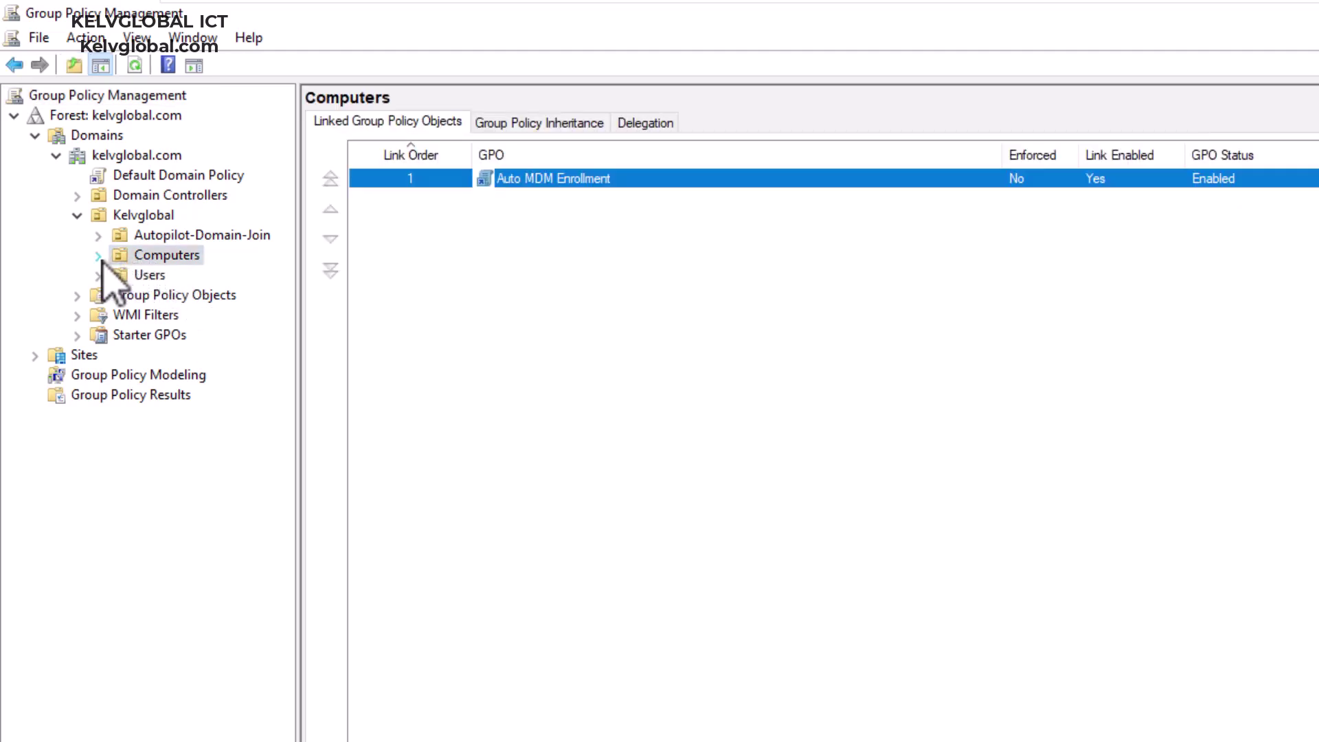
{"action": "left_click", "coordinate": [98, 255]}
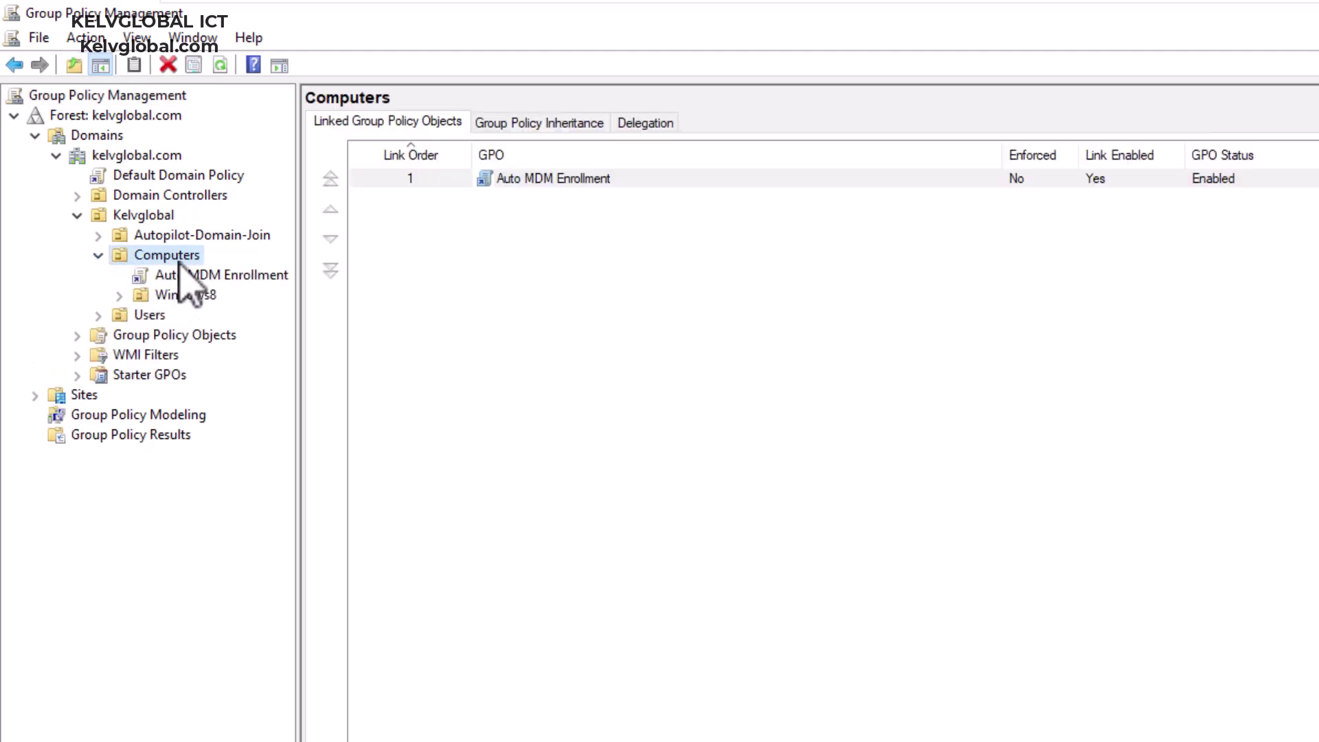
Step: Create a GPO named Google-Chrome in the domain and link it to the Computers OU
{"action": "right_click", "coordinate": [165, 255]}
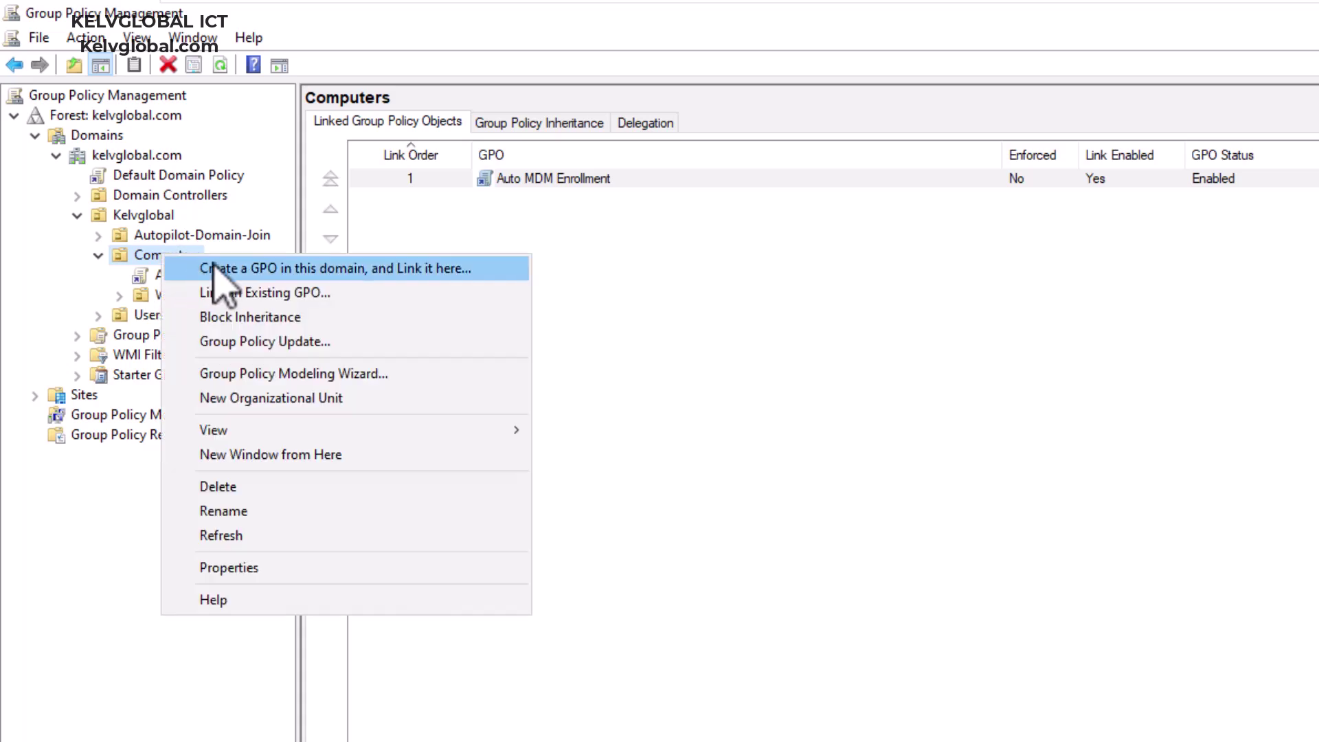
{"action": "left_click", "coordinate": [242, 268]}
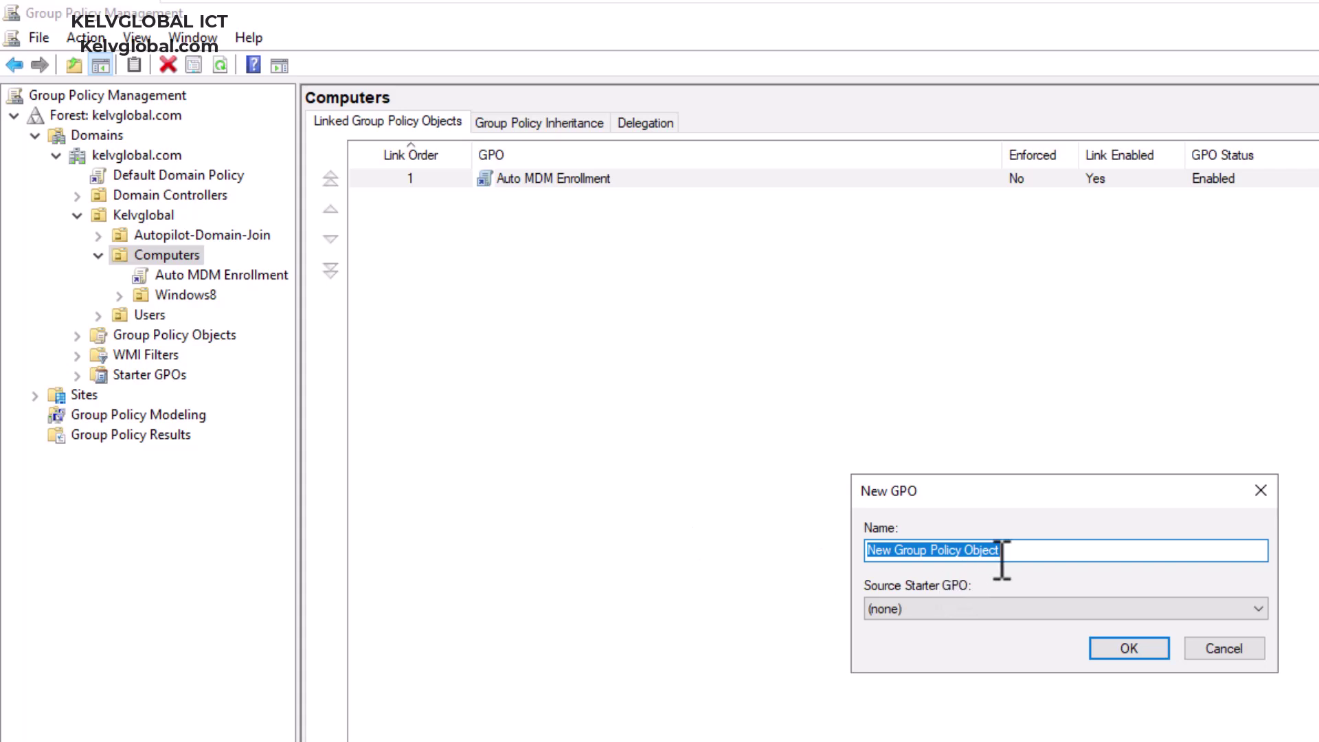
{"action": "type", "text": "Google-Chrome"}
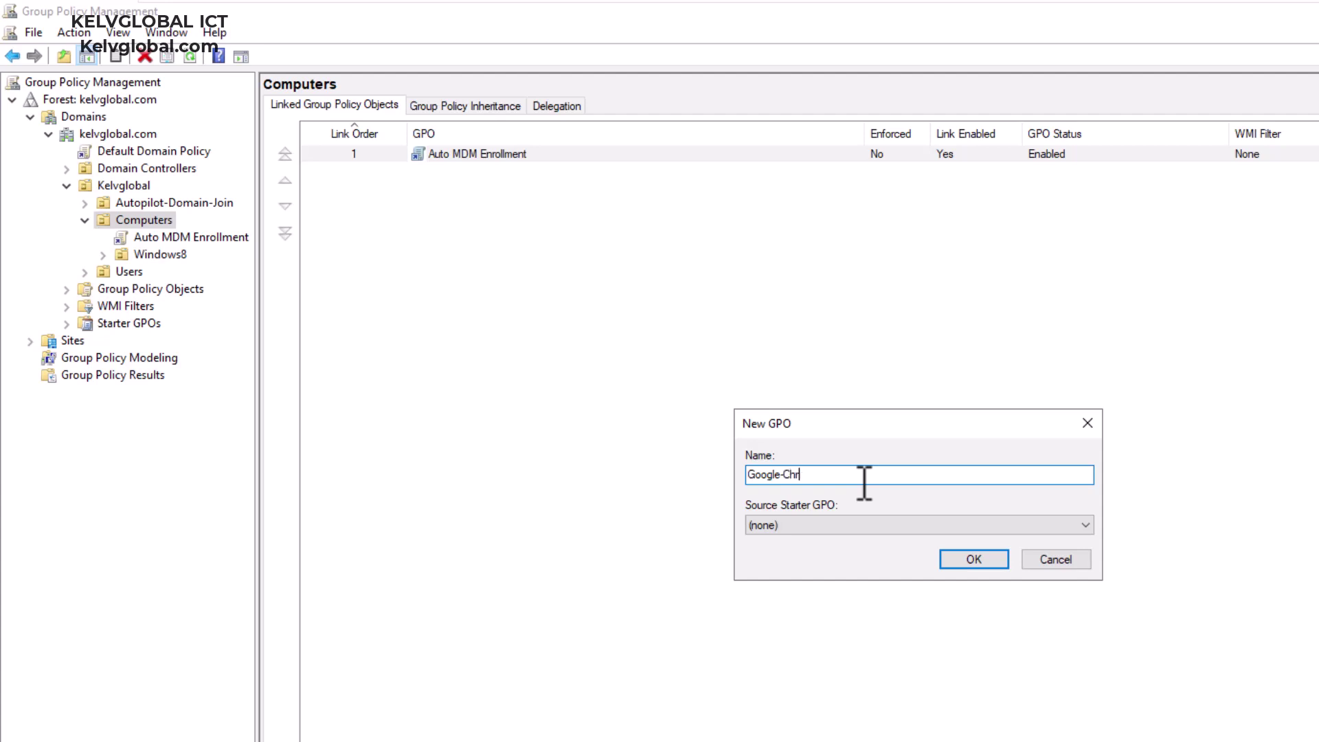
{"action": "left_click", "coordinate": [971, 559]}
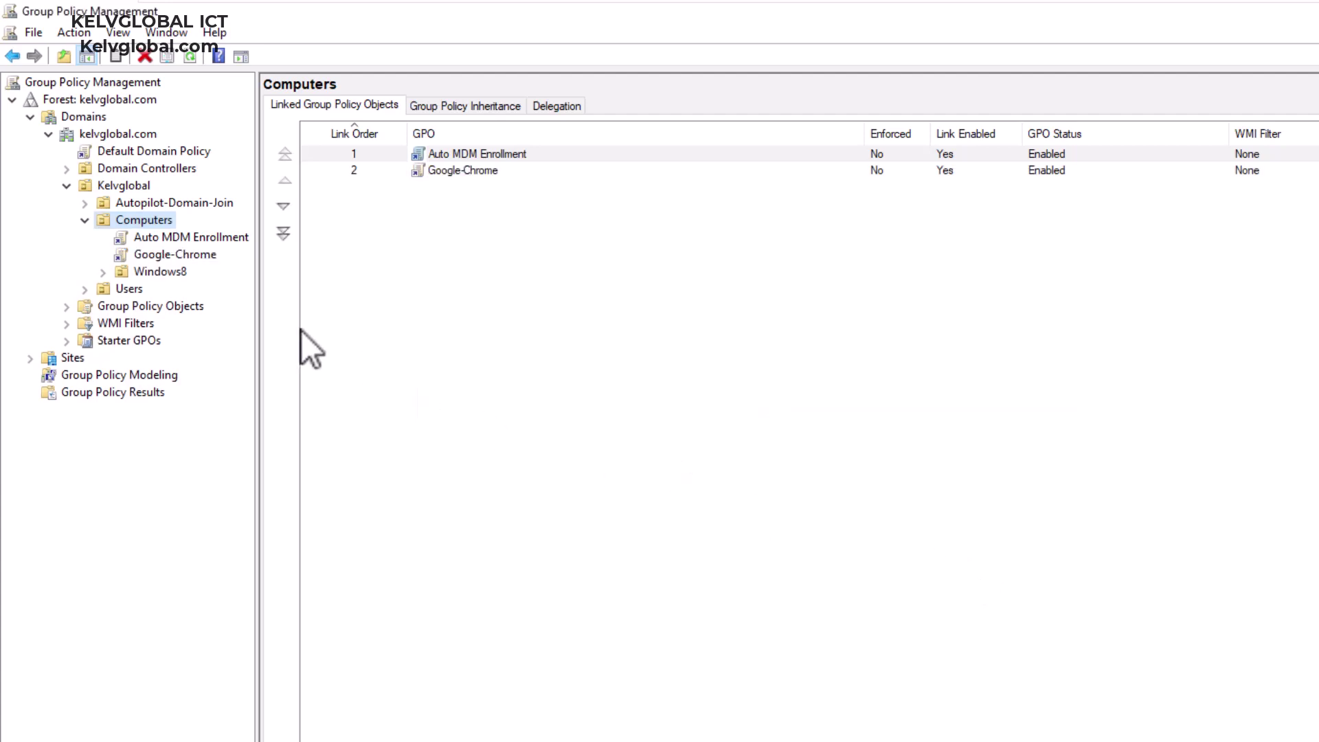
Step: Open the Google-Chrome GPO for editing in a maximized Group Policy Management Editor
{"action": "right_click", "coordinate": [181, 258]}
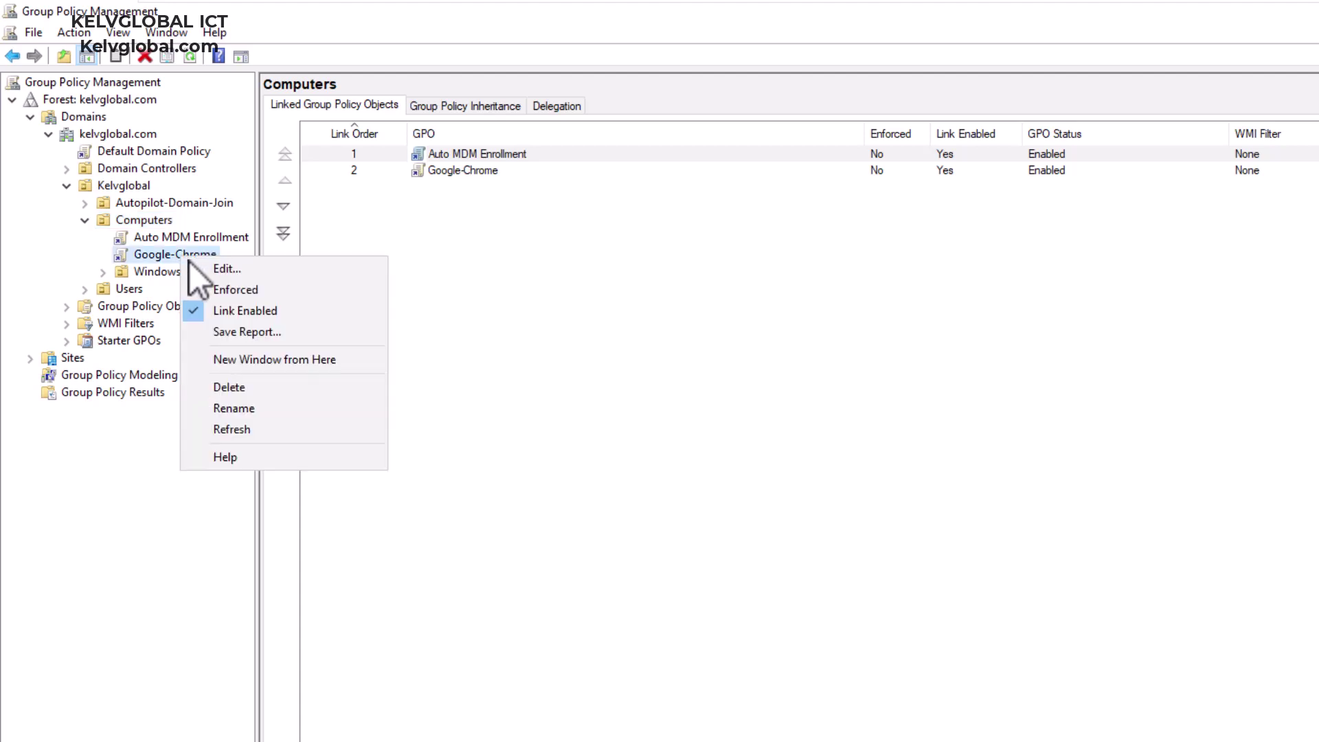
{"action": "left_click", "coordinate": [221, 269]}
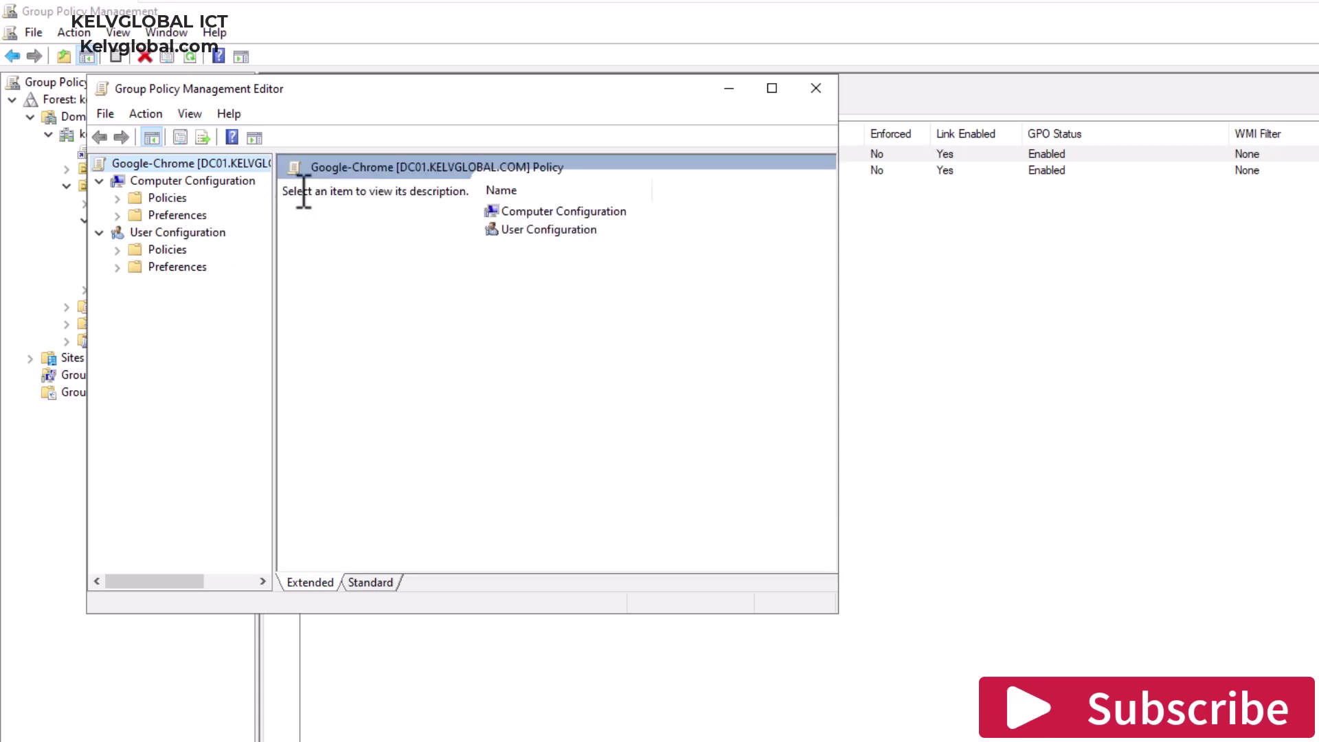
{"action": "left_click", "coordinate": [772, 89]}
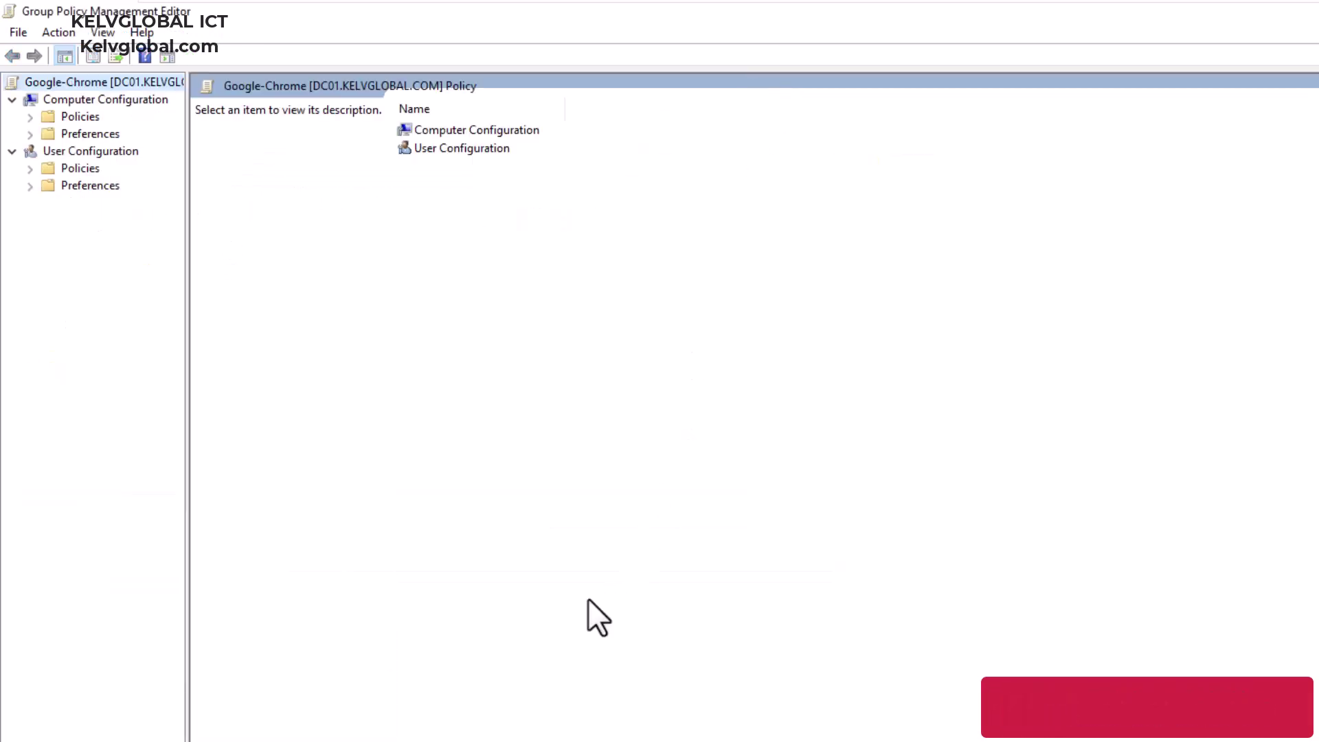
Step: Go to Computer Configuration > Policies > Software Settings > Software installation and bring up its actions
{"action": "left_click", "coordinate": [30, 117]}
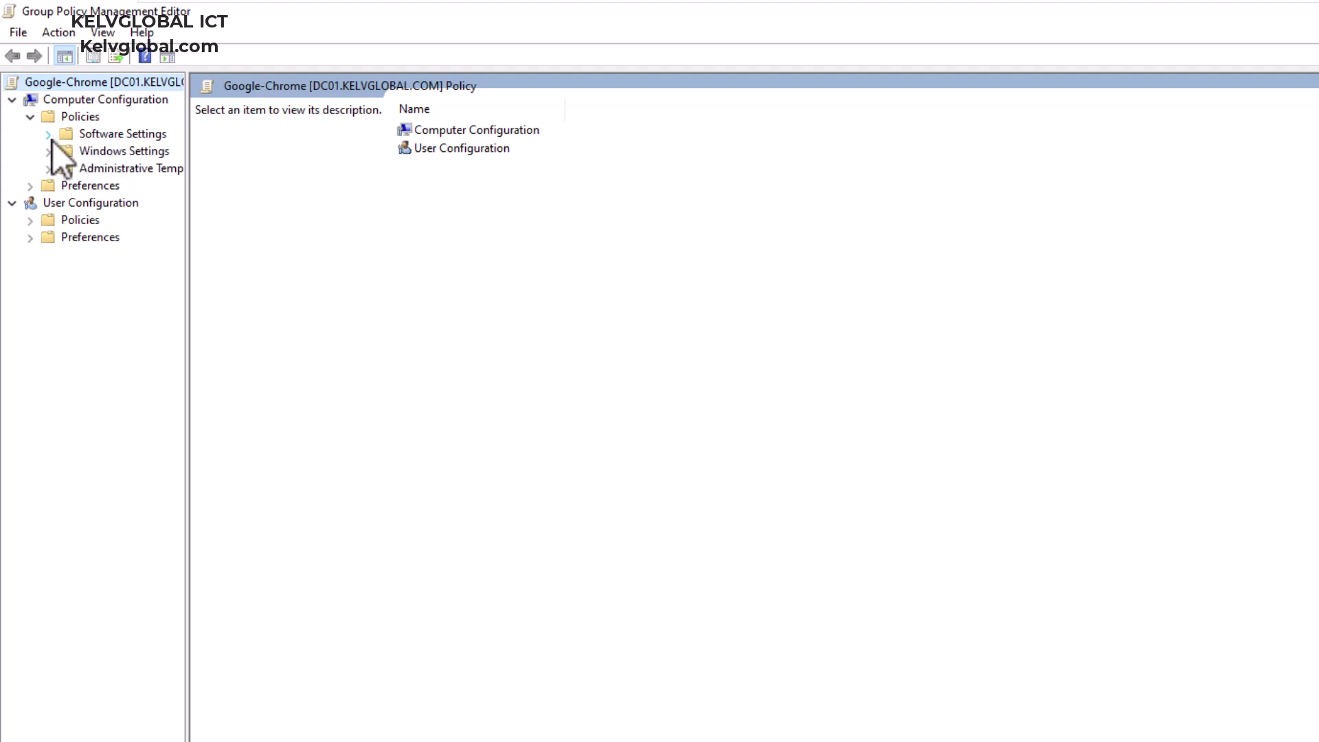
{"action": "left_click", "coordinate": [49, 135]}
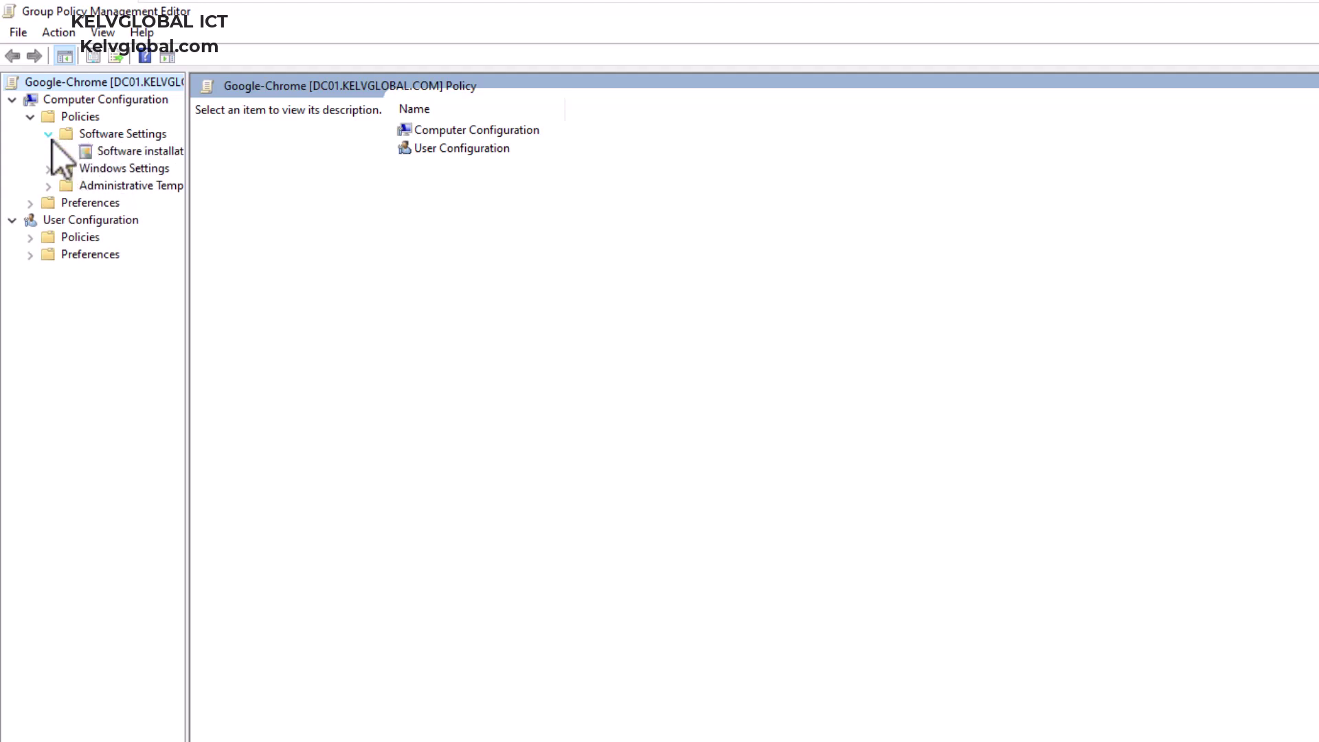
{"action": "left_click_drag", "start_coordinate": [187, 147], "coordinate": [234, 147]}
{"action": "left_click", "coordinate": [184, 150]}
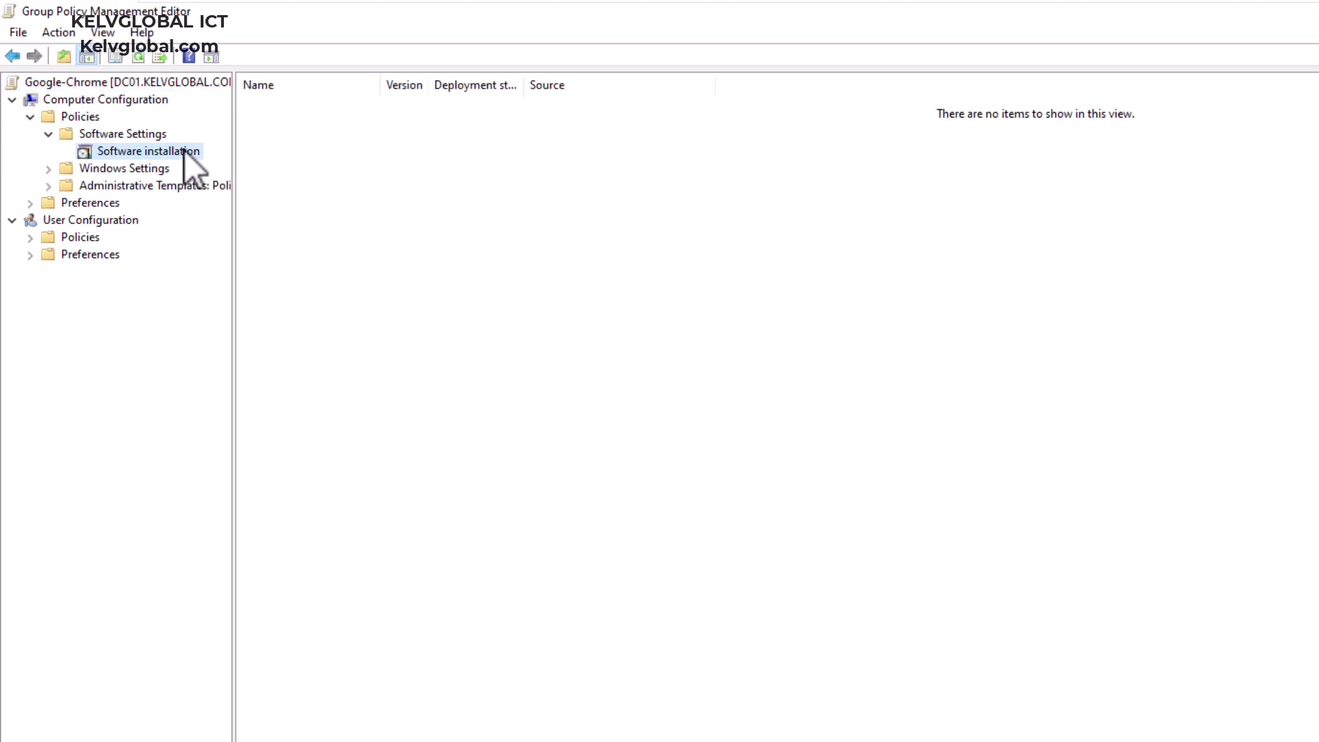
{"action": "right_click", "coordinate": [417, 167]}
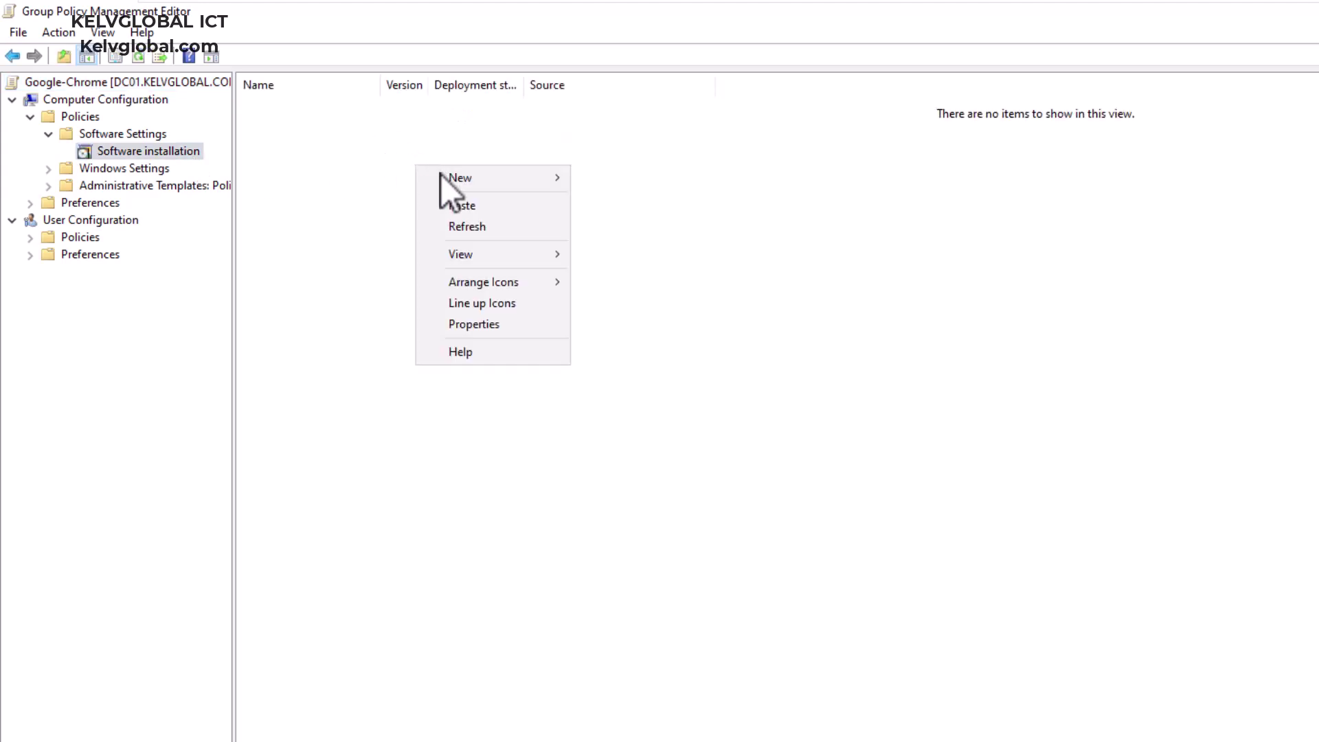
{"action": "mouse_move", "coordinate": [447, 179]}
{"action": "right_click", "coordinate": [175, 151]}
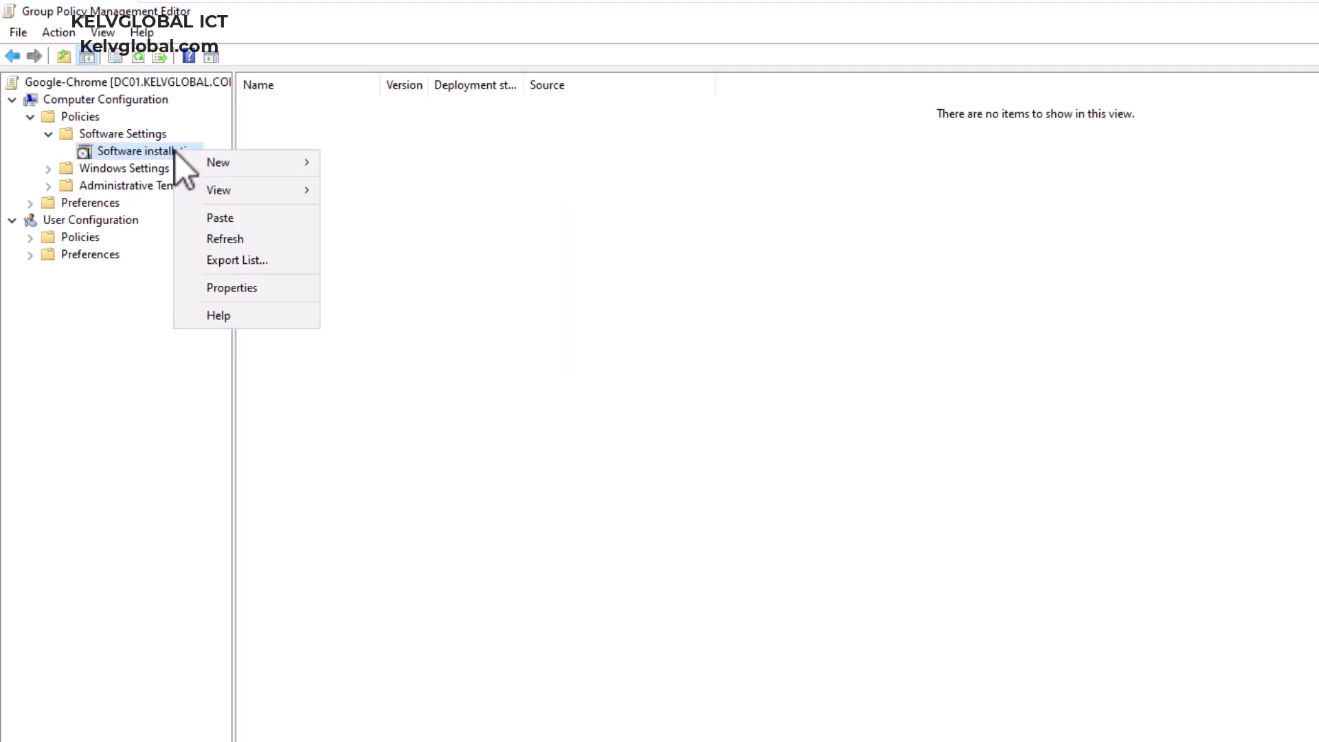
Step: Add GoogleChromeStandaloneEnterprise64.msi from \\dc01\Software\Chrome as a new software package
{"action": "mouse_move", "coordinate": [246, 158]}
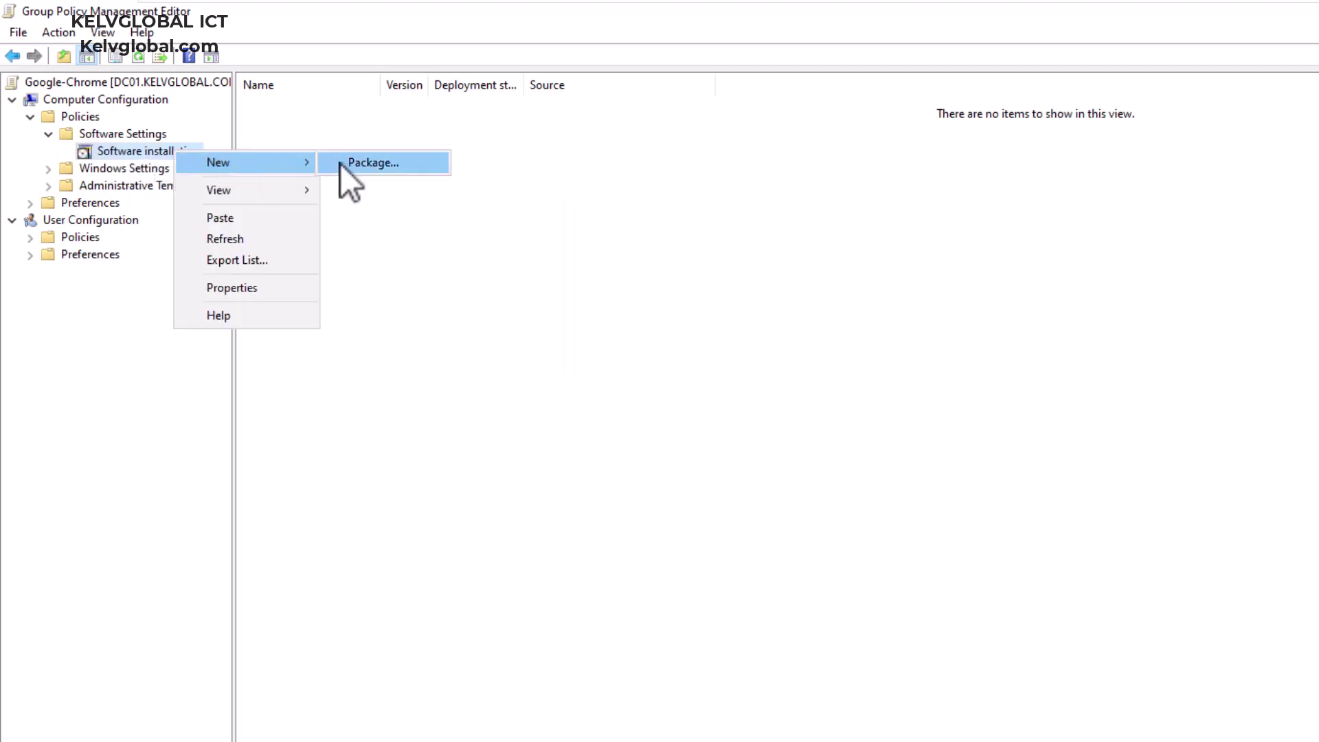
{"action": "left_click", "coordinate": [361, 163]}
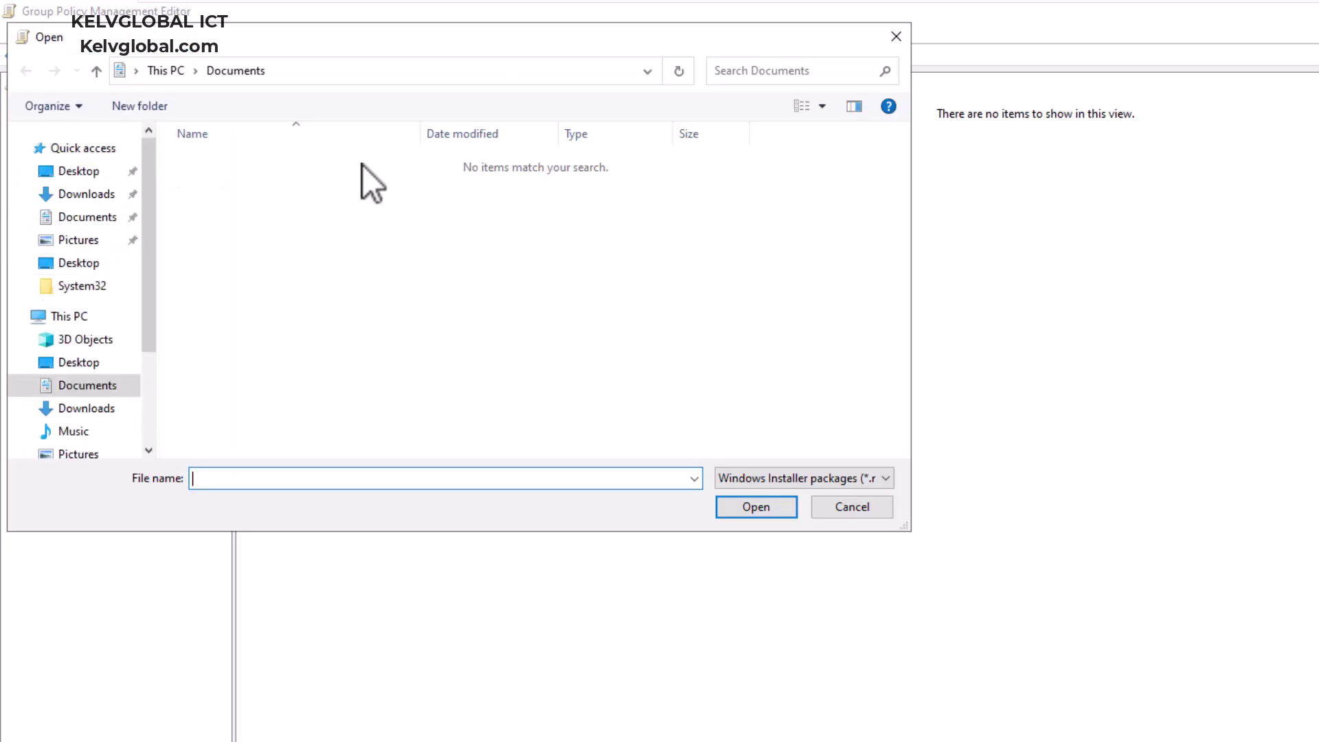
{"action": "left_click", "coordinate": [351, 74]}
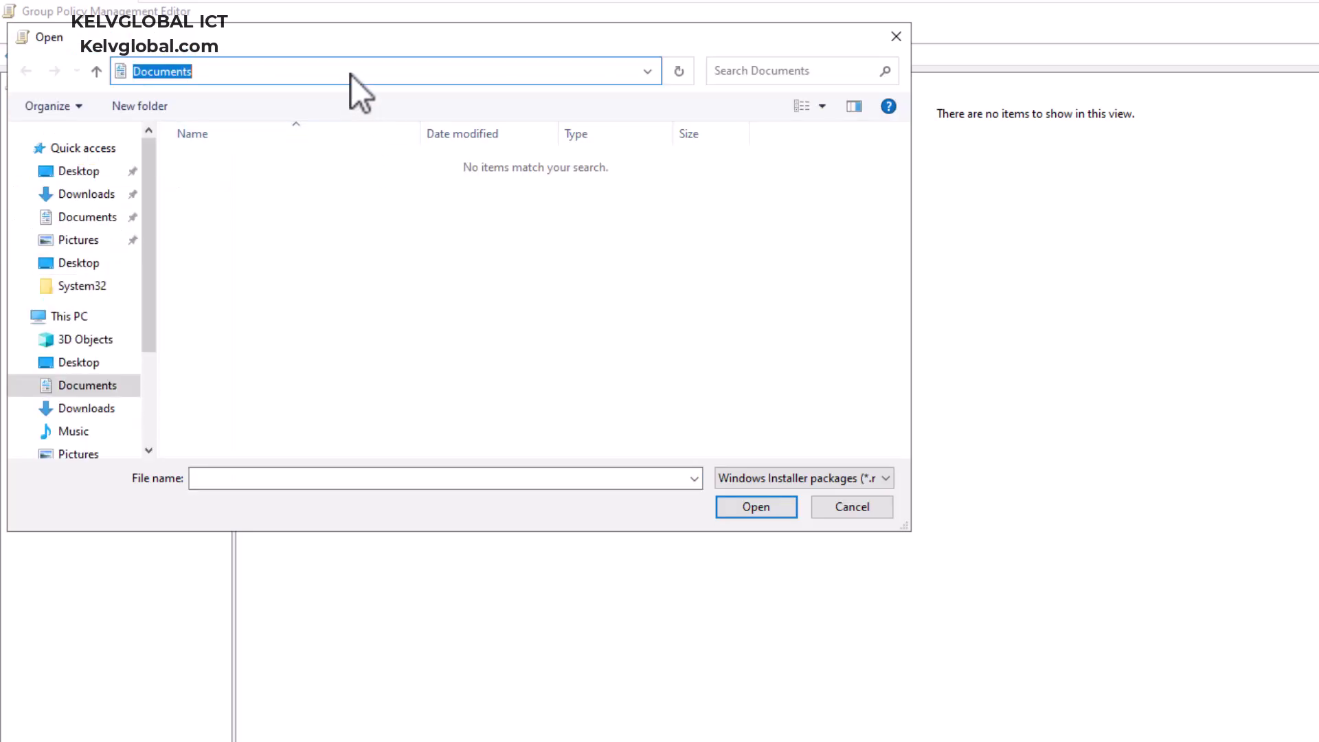
{"action": "type", "text": "\\\\dc"}
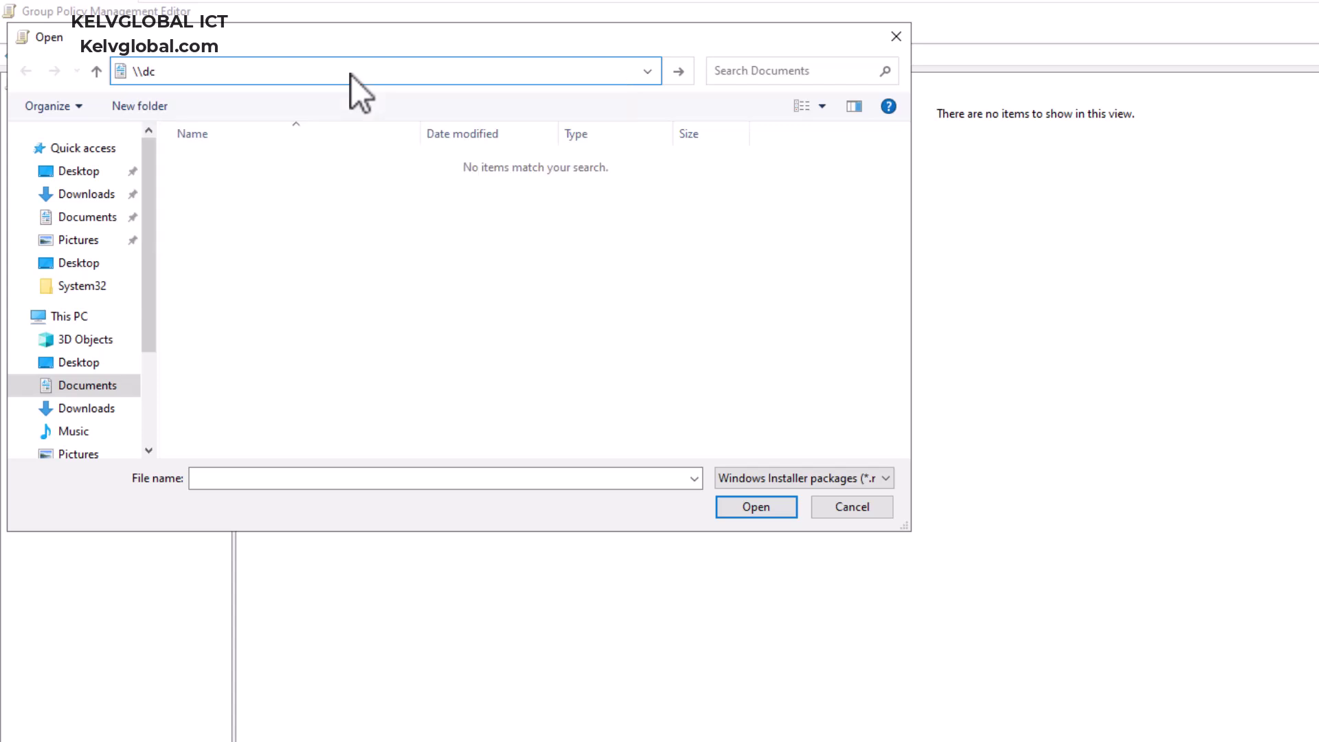
{"action": "type", "text": "01\\"}
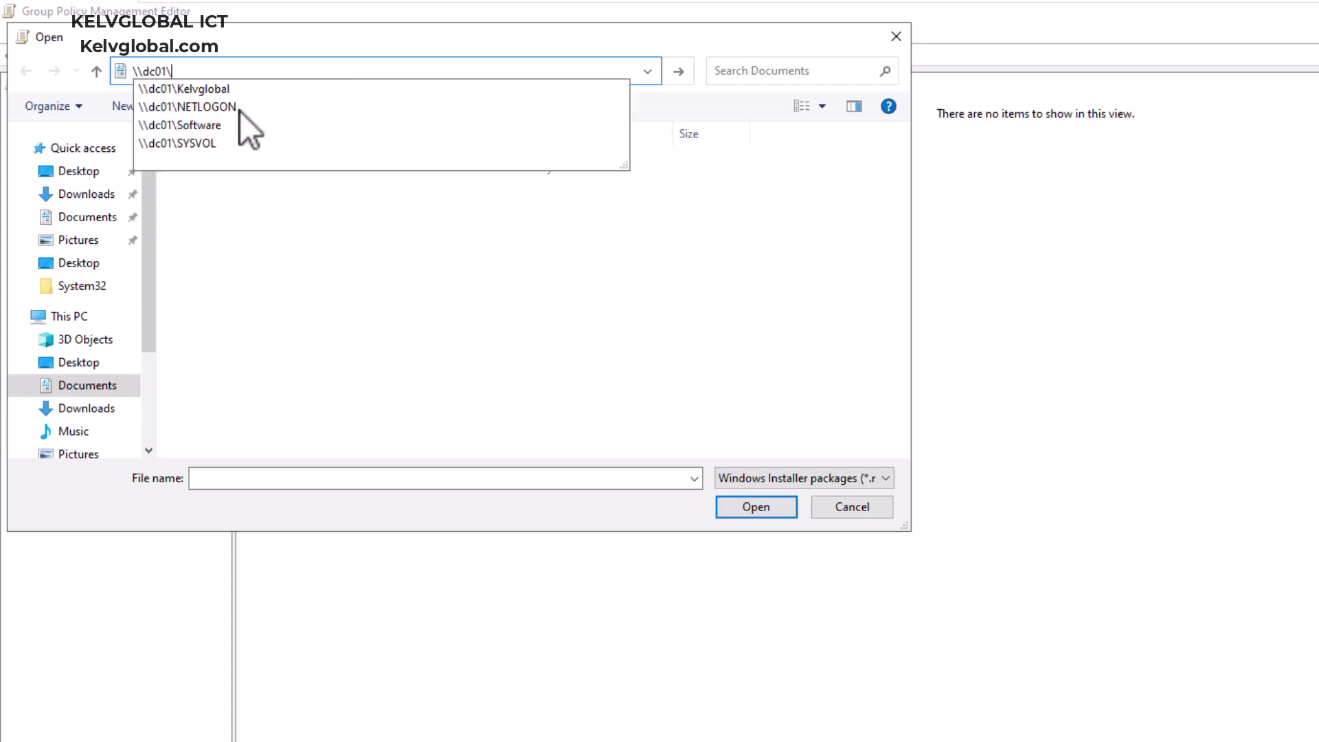
{"action": "left_click", "coordinate": [197, 124]}
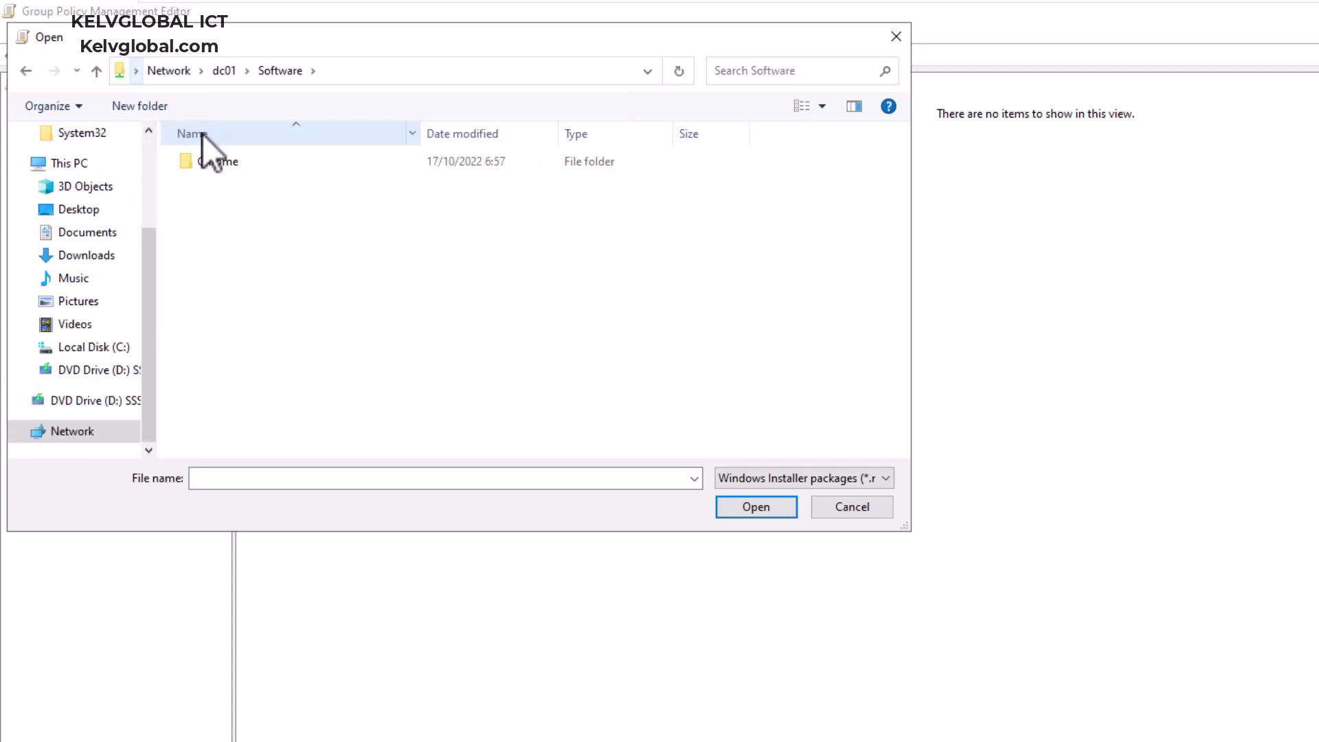
{"action": "double_click", "coordinate": [229, 159]}
{"action": "left_click", "coordinate": [258, 161]}
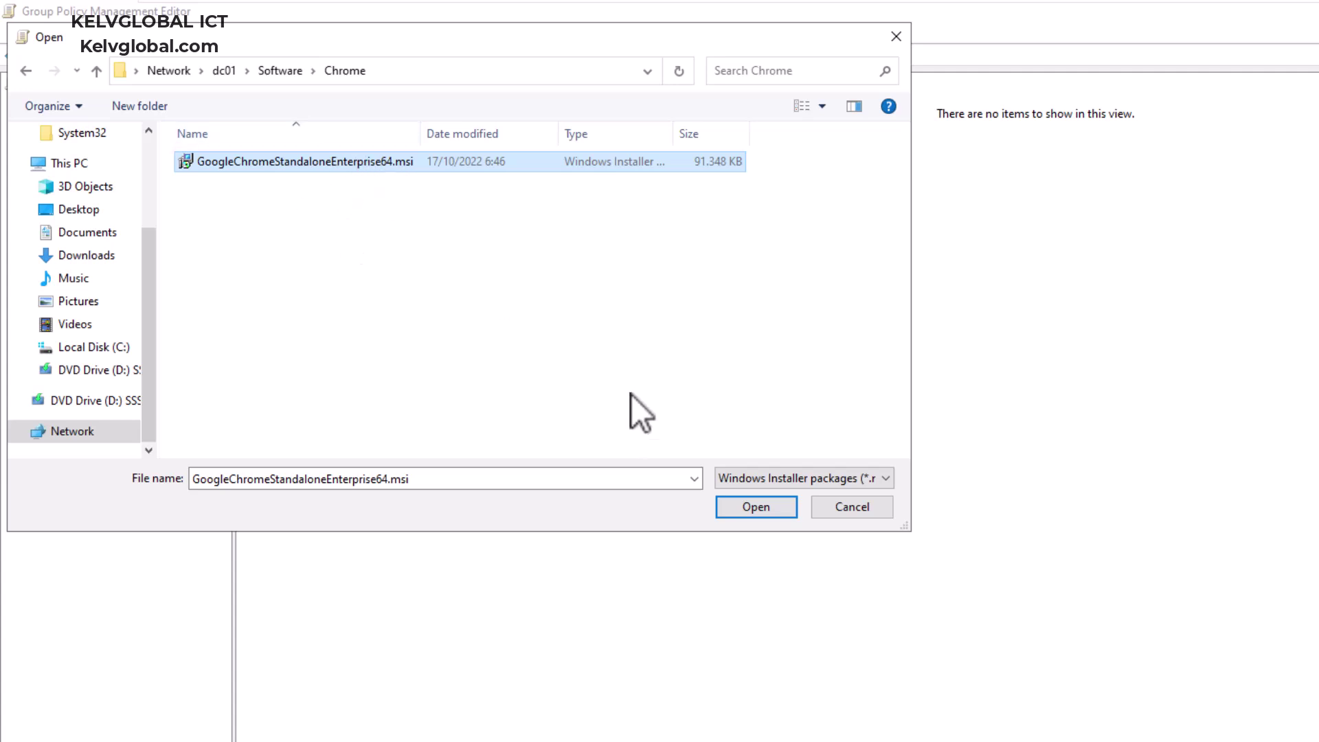
{"action": "left_click", "coordinate": [753, 508]}
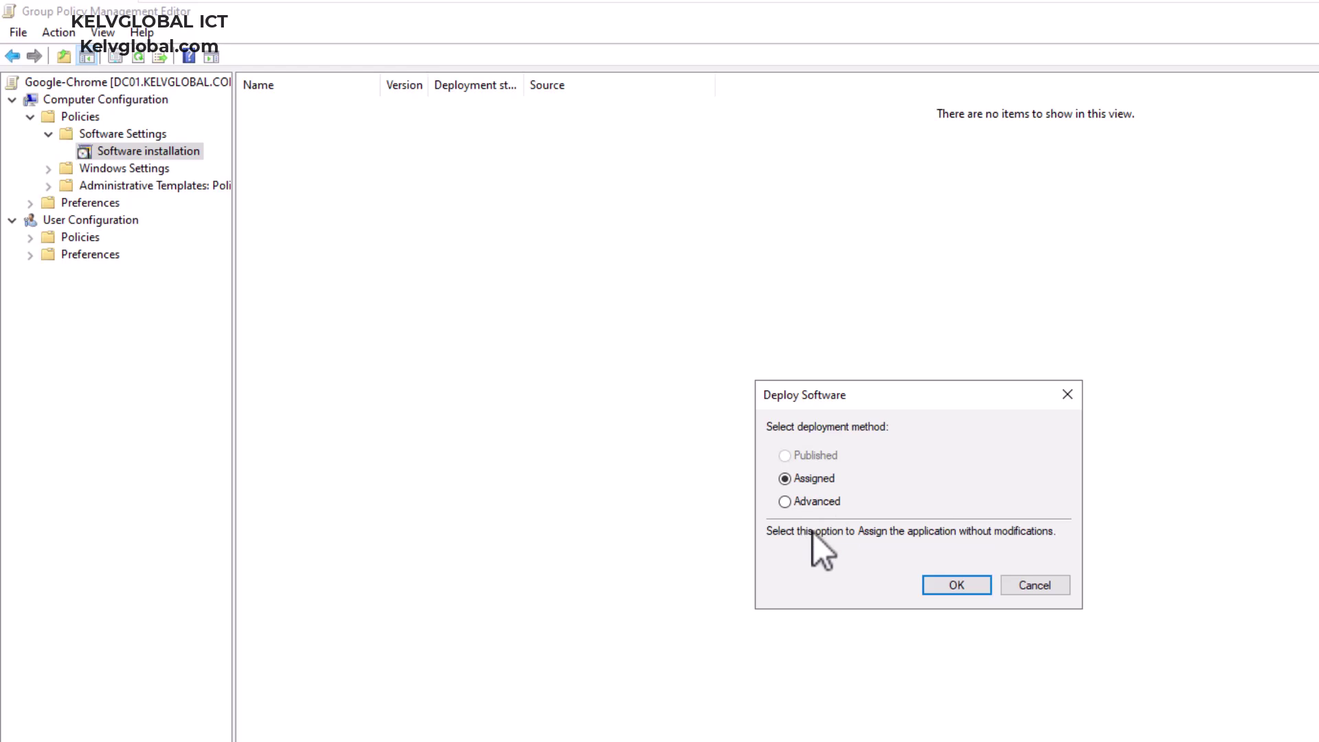
Step: Deploy the Chrome MSI as Assigned so Google Chrome 69.32 is listed
{"action": "left_click", "coordinate": [941, 583]}
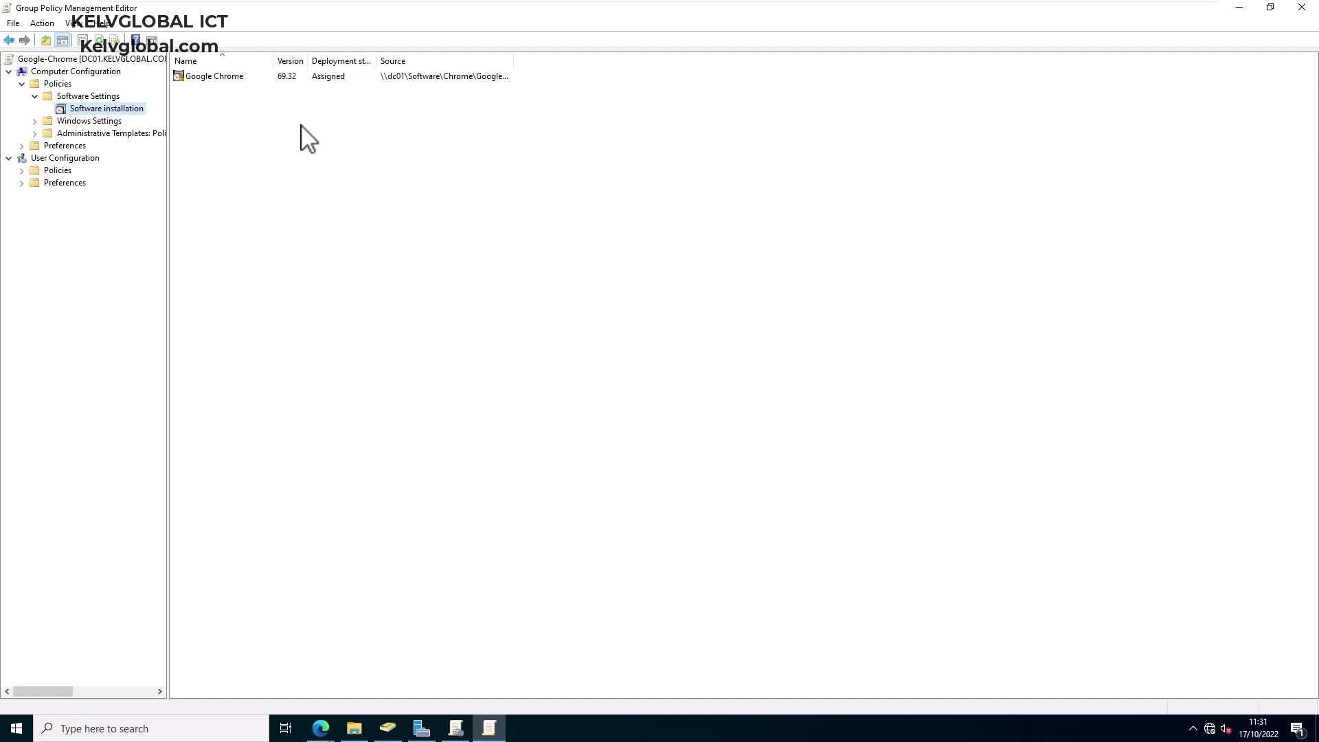
Step: Switch to the C001 Windows 11 client and search Windows for 'google'
{"action": "mouse_move", "coordinate": [383, 2]}
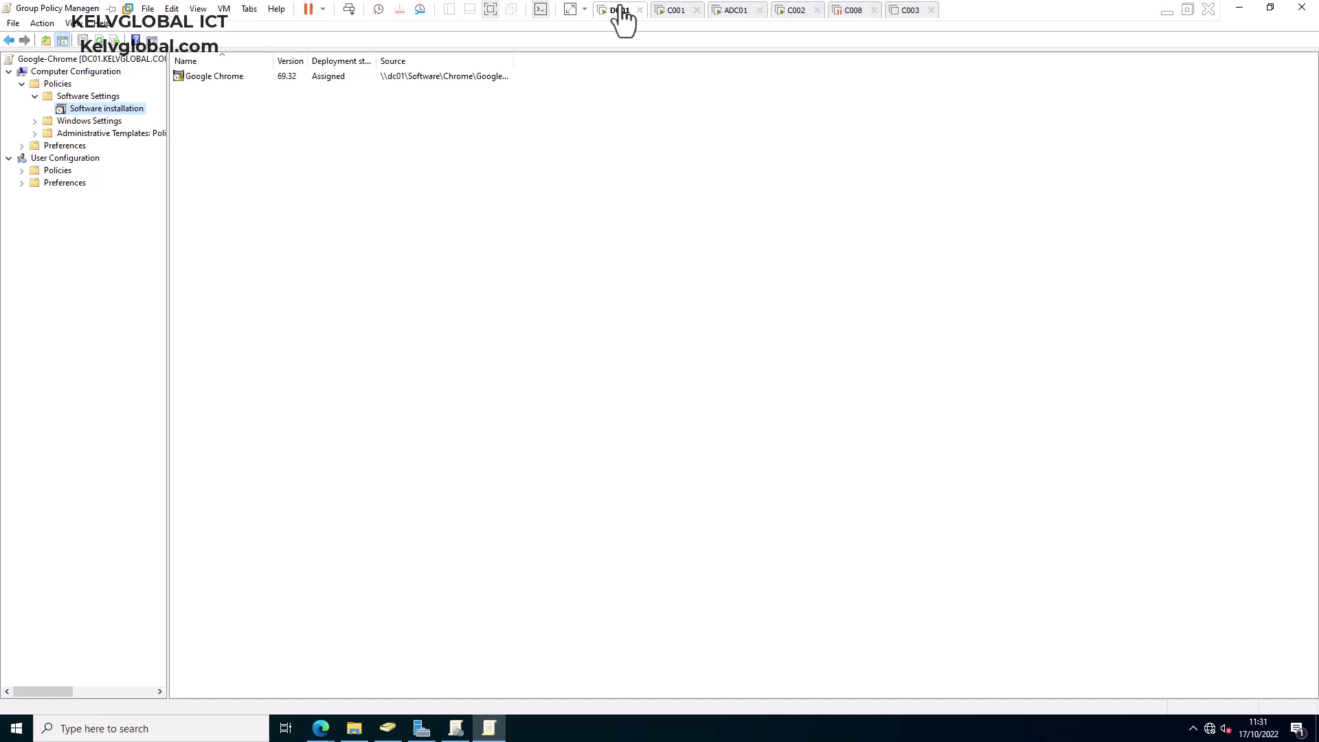
{"action": "left_click", "coordinate": [672, 11]}
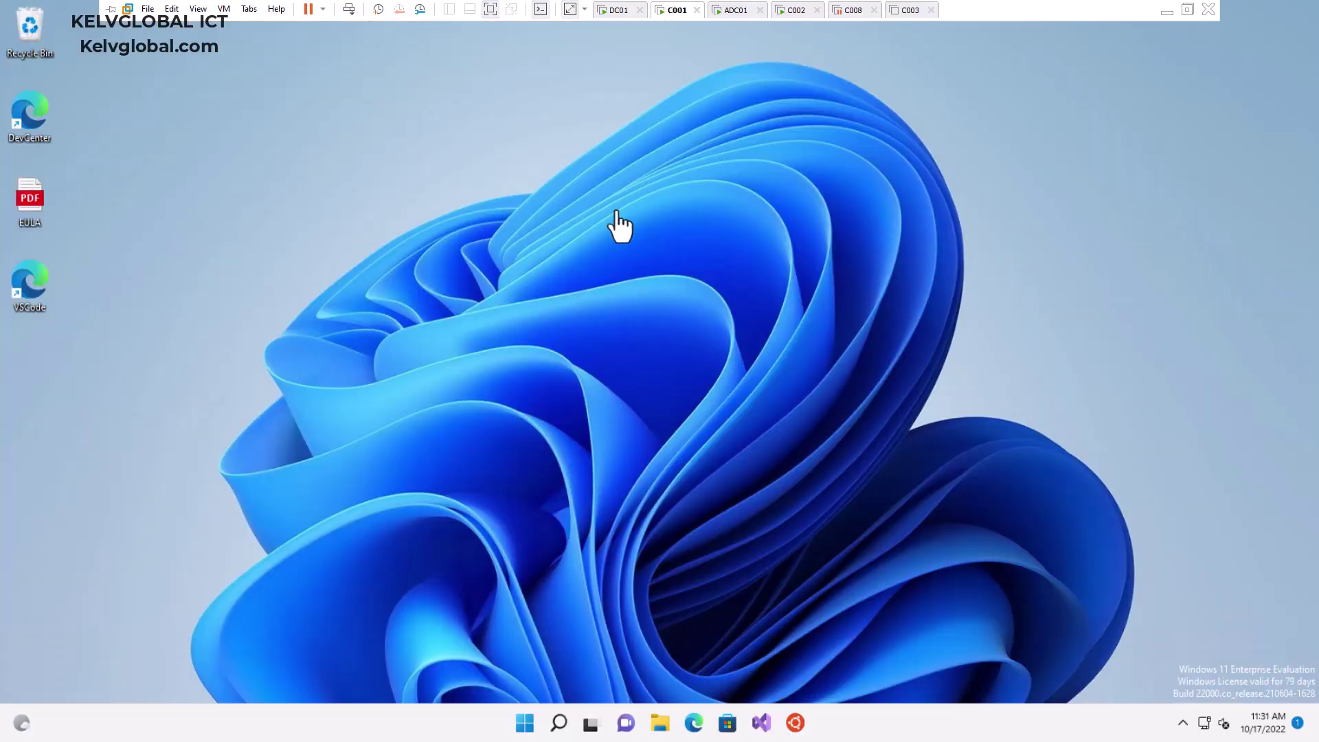
{"action": "left_click", "coordinate": [561, 724]}
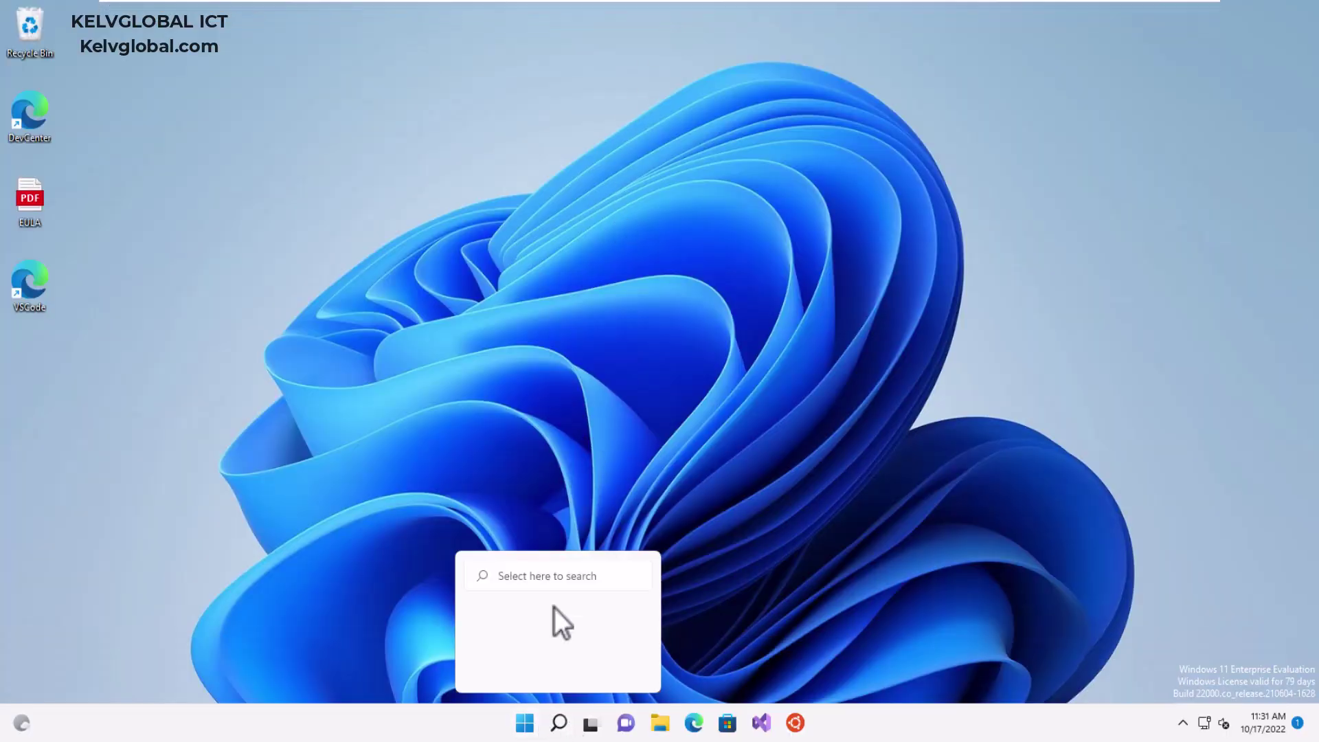
{"action": "left_click", "coordinate": [654, 443]}
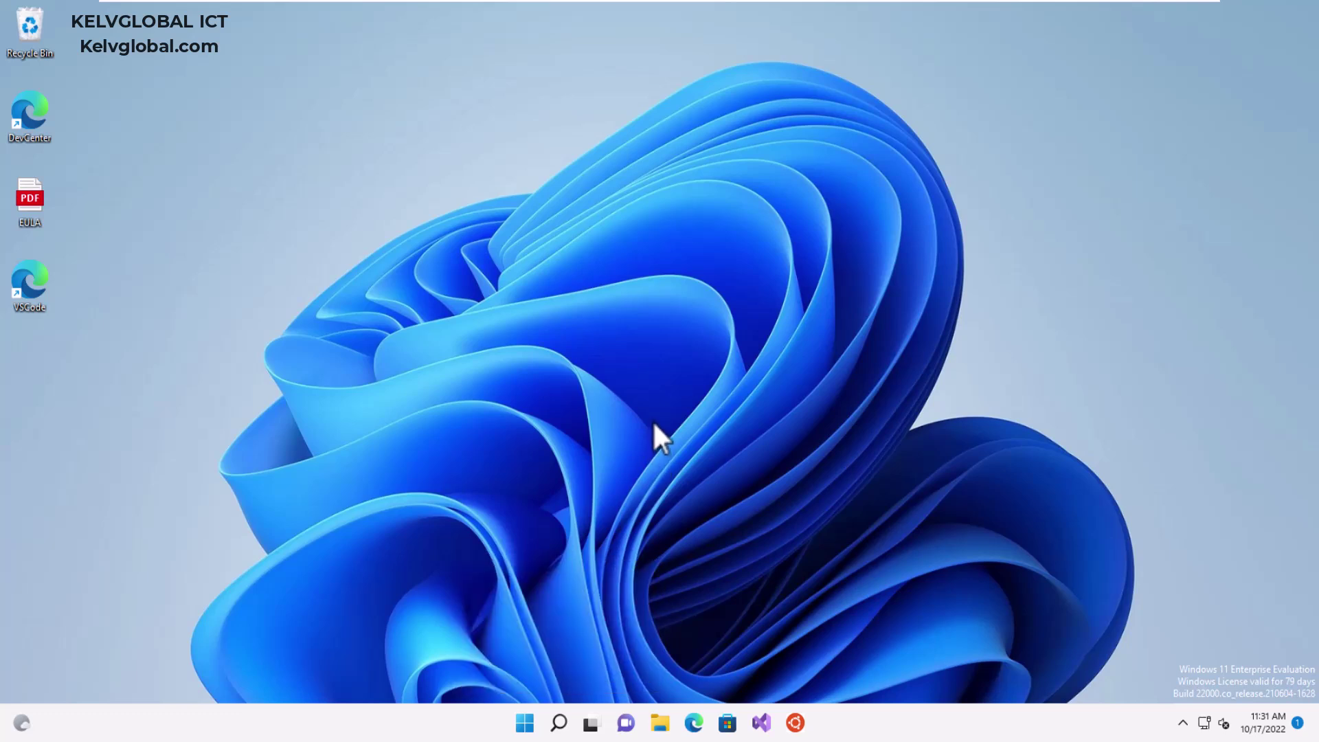
{"action": "left_click", "coordinate": [559, 722]}
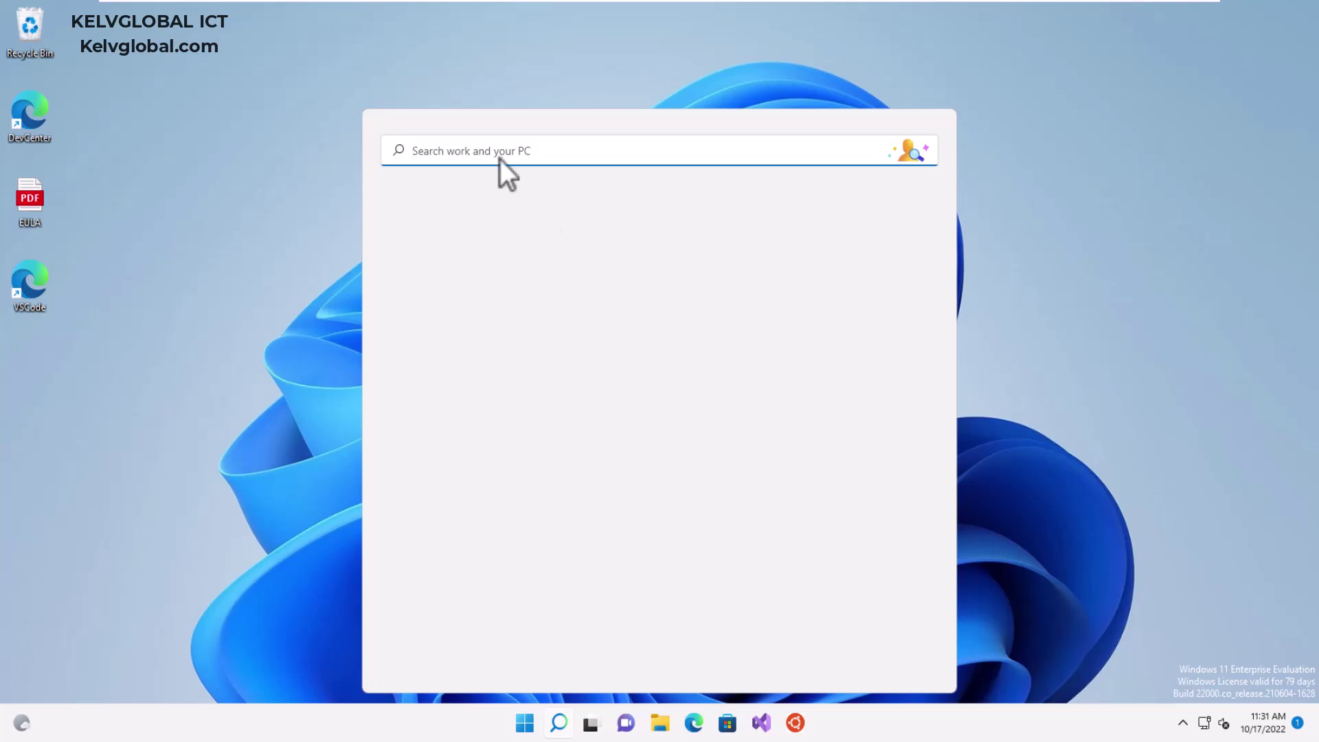
{"action": "type", "text": "google"}
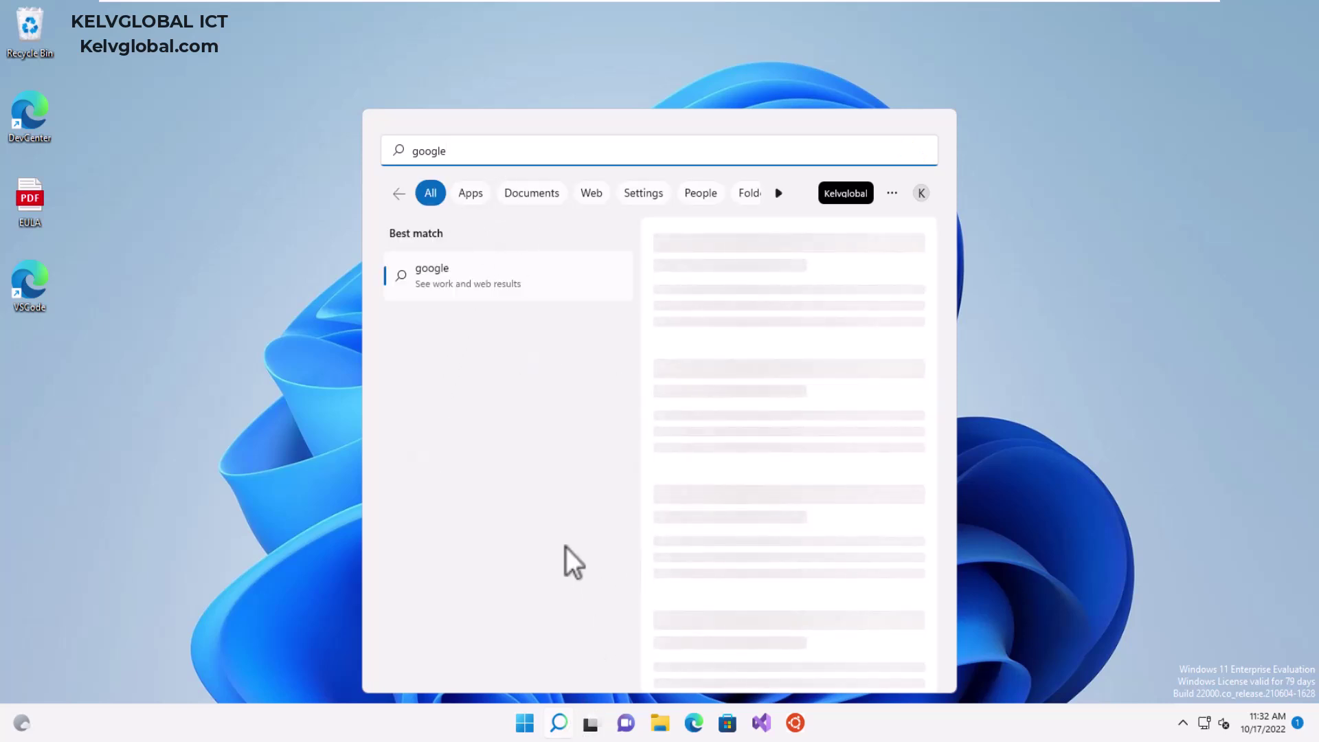
Step: Open a Command Prompt window with Run 'cmd' and move it up and to the right
{"action": "key", "text": "Escape"}
{"action": "key", "text": "super+r"}
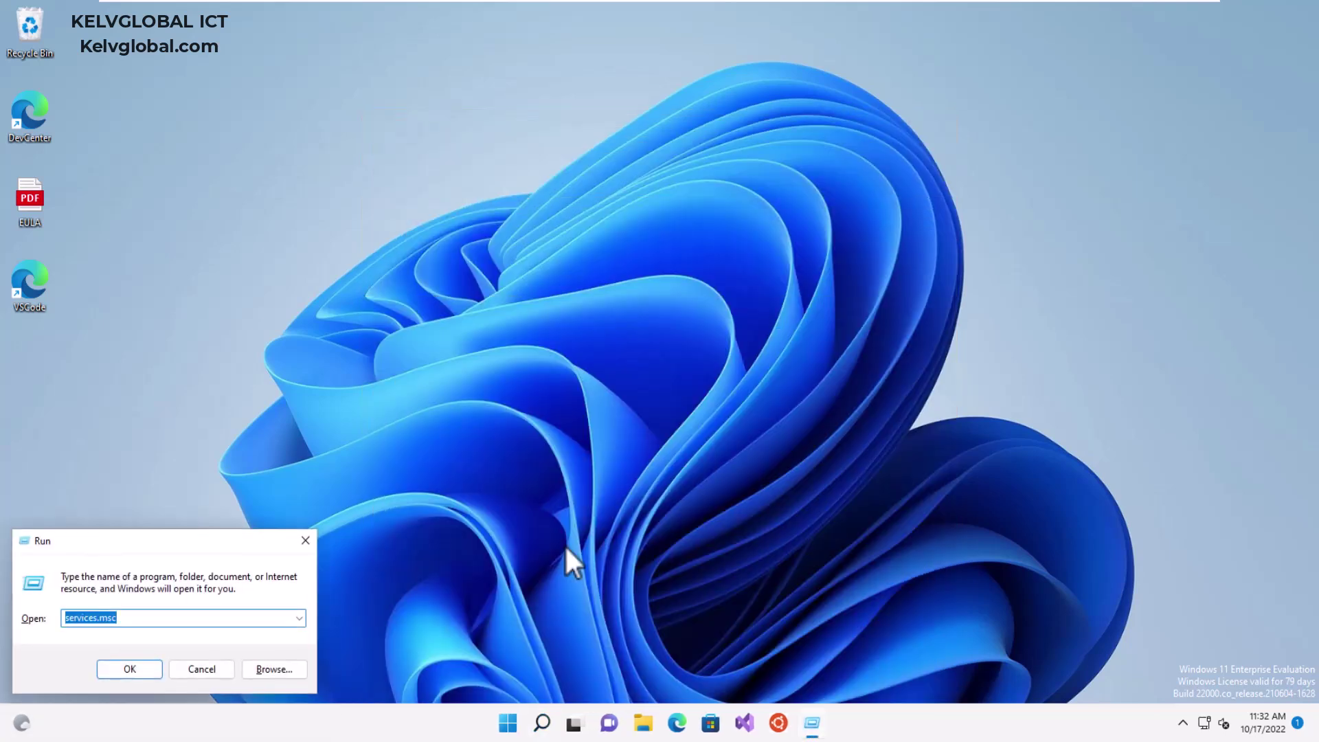
{"action": "type", "text": "cmd"}
{"action": "key", "text": "Return"}
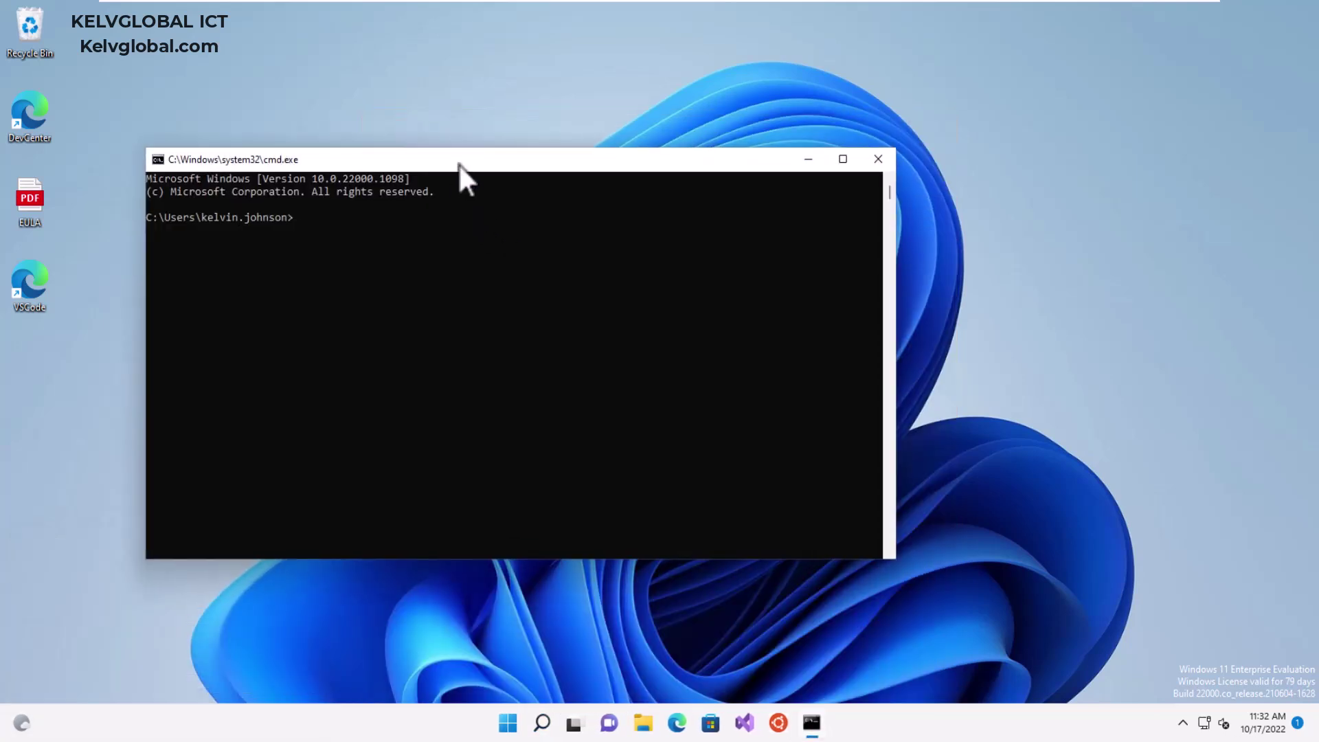
{"action": "left_click_drag", "start_coordinate": [458, 163], "coordinate": [684, 103]}
Step: Run gpupdate /force and answer y to accept the restart prompt
{"action": "type", "text": "gpupdate"}
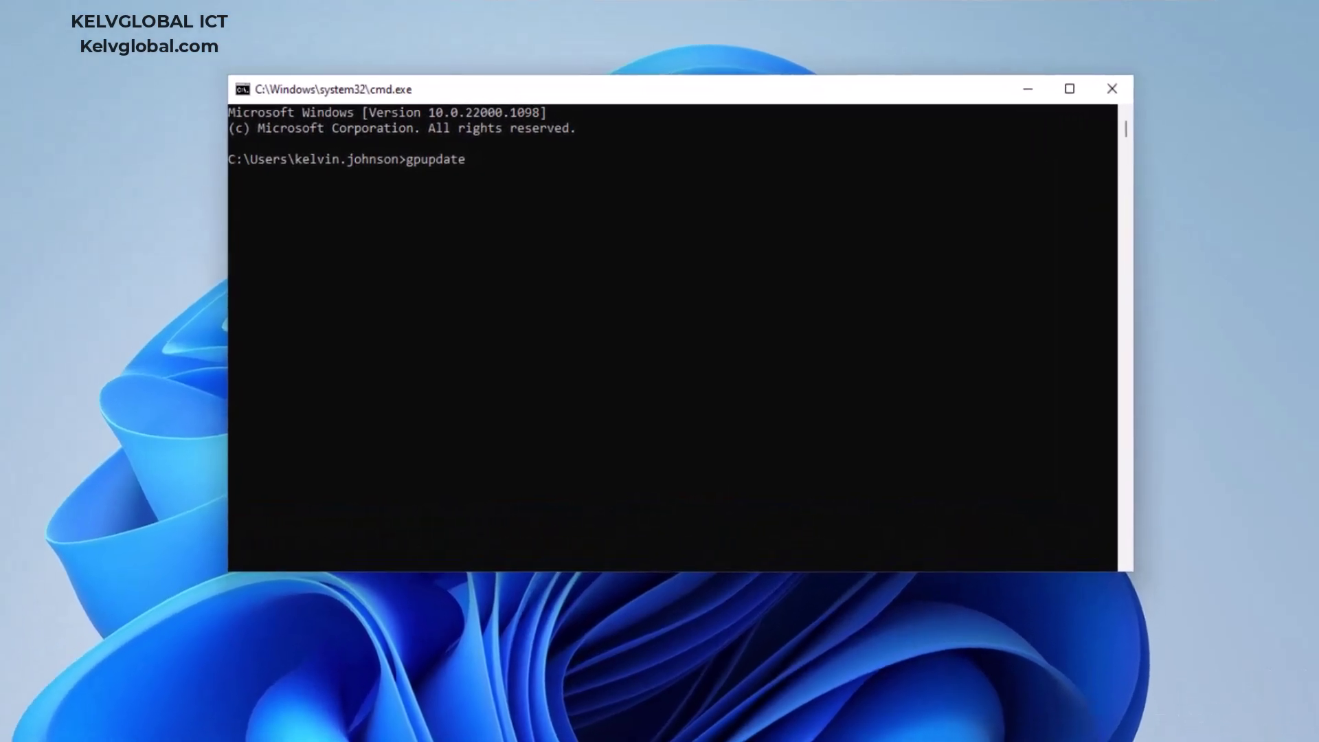
{"action": "type", "text": " /force"}
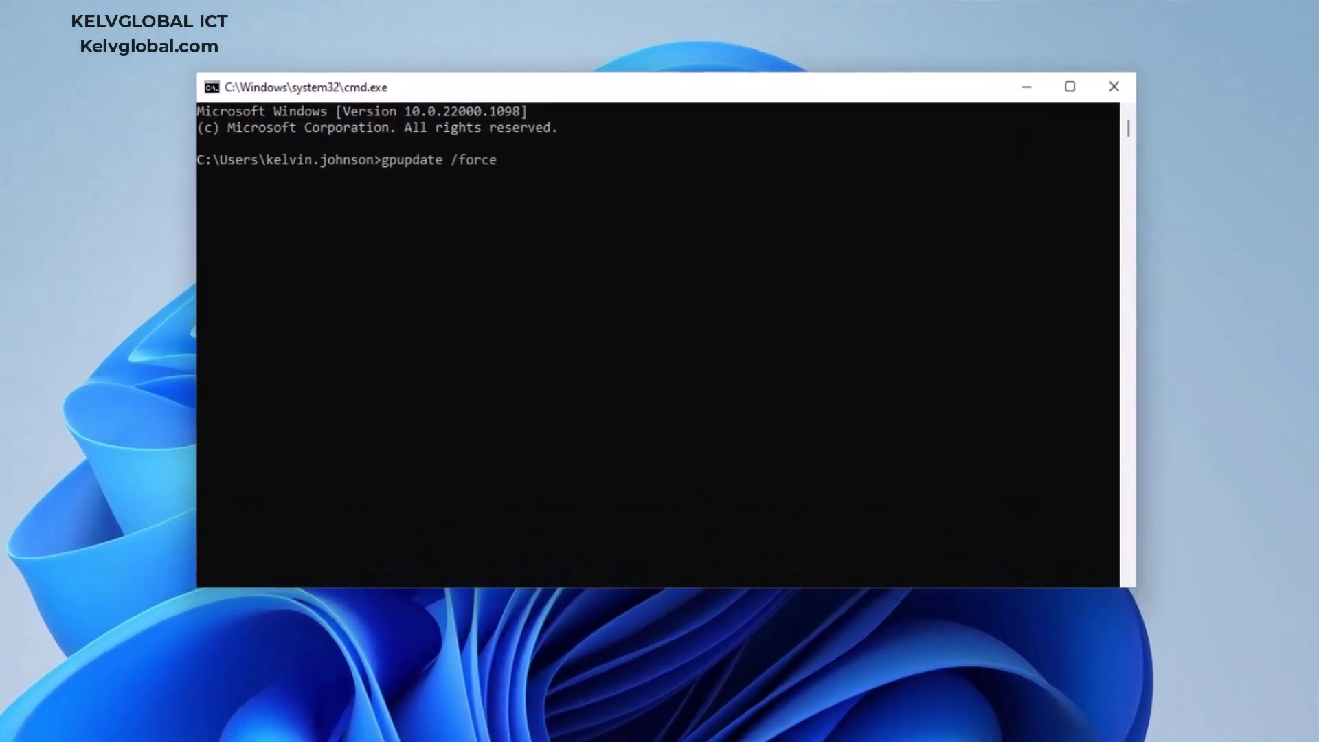
{"action": "key", "text": "Return"}
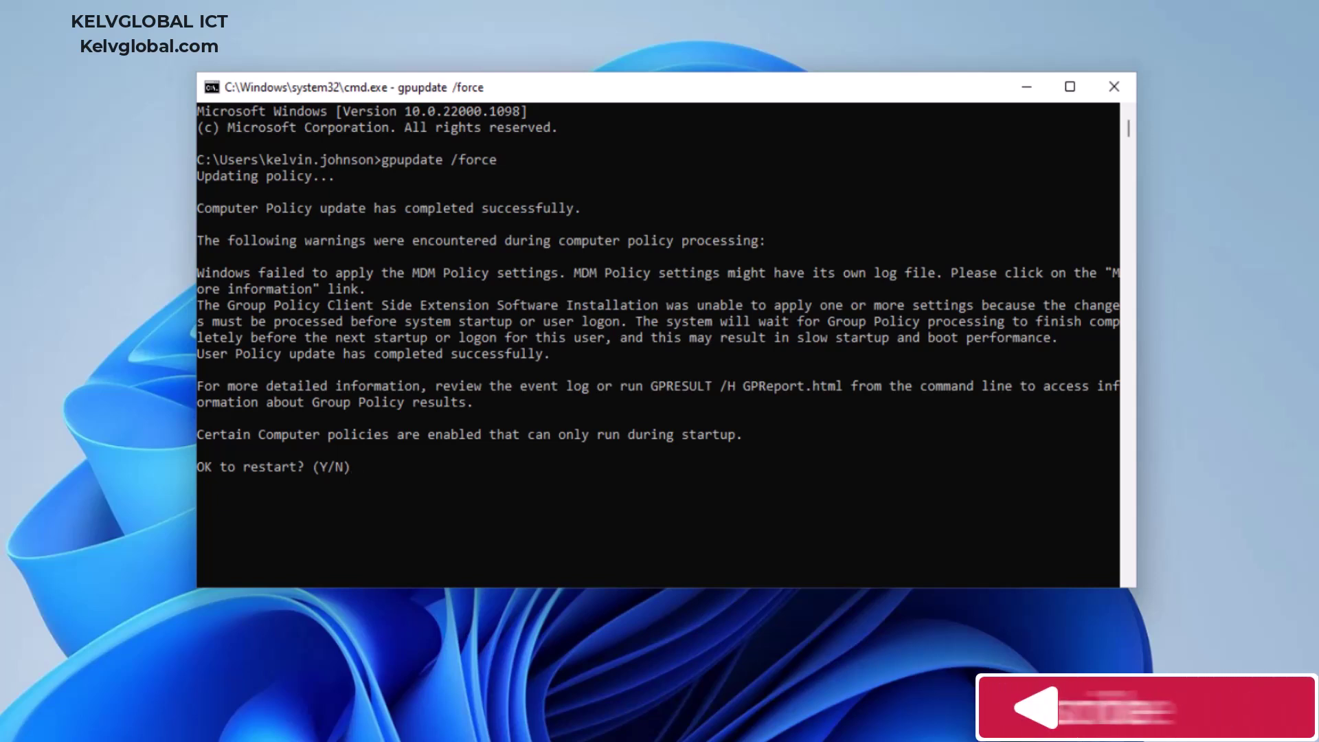
{"action": "left_click", "coordinate": [454, 450]}
{"action": "key", "text": "Escape"}
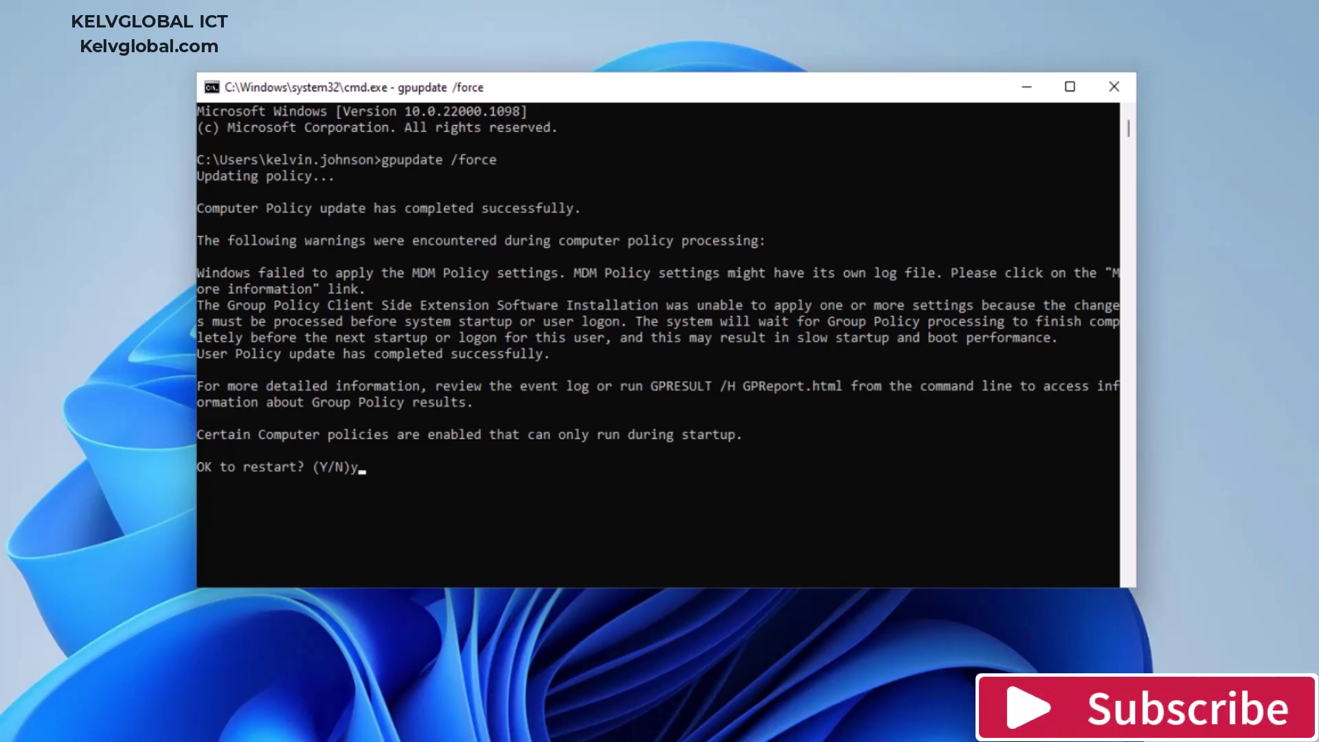
{"action": "type", "text": "y"}
{"action": "key", "text": "Return"}
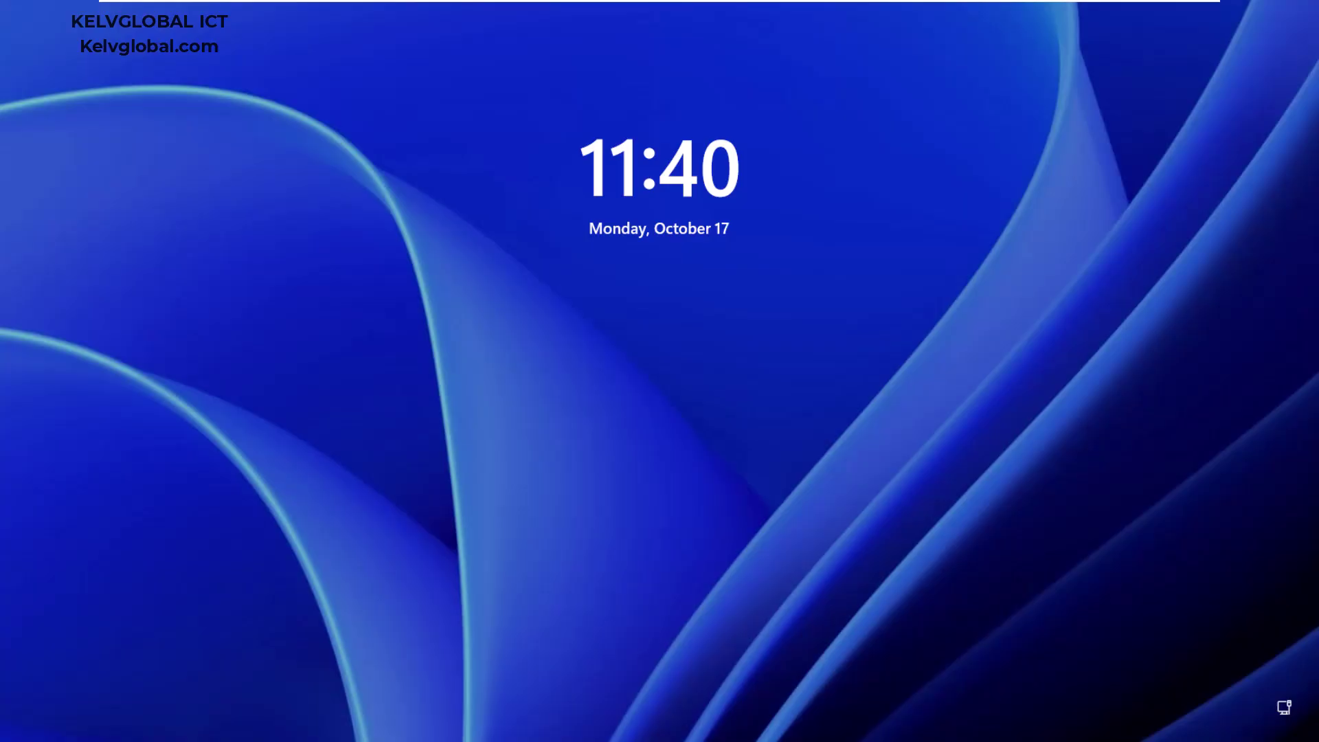
Step: Sign back into the Windows 11 client at the lock screen using the user's password
{"action": "key", "text": "space"}
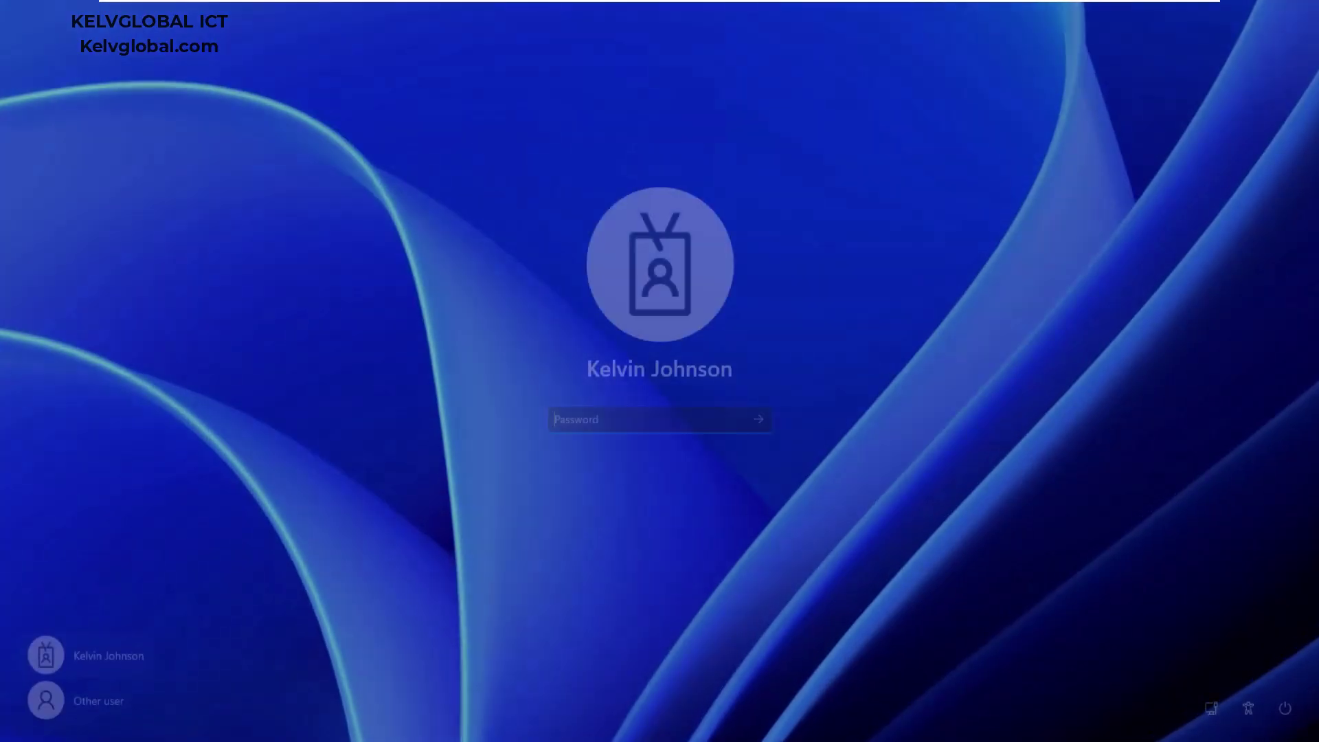
{"action": "type", "text": "•••••••••"}
{"action": "key", "text": "Return"}
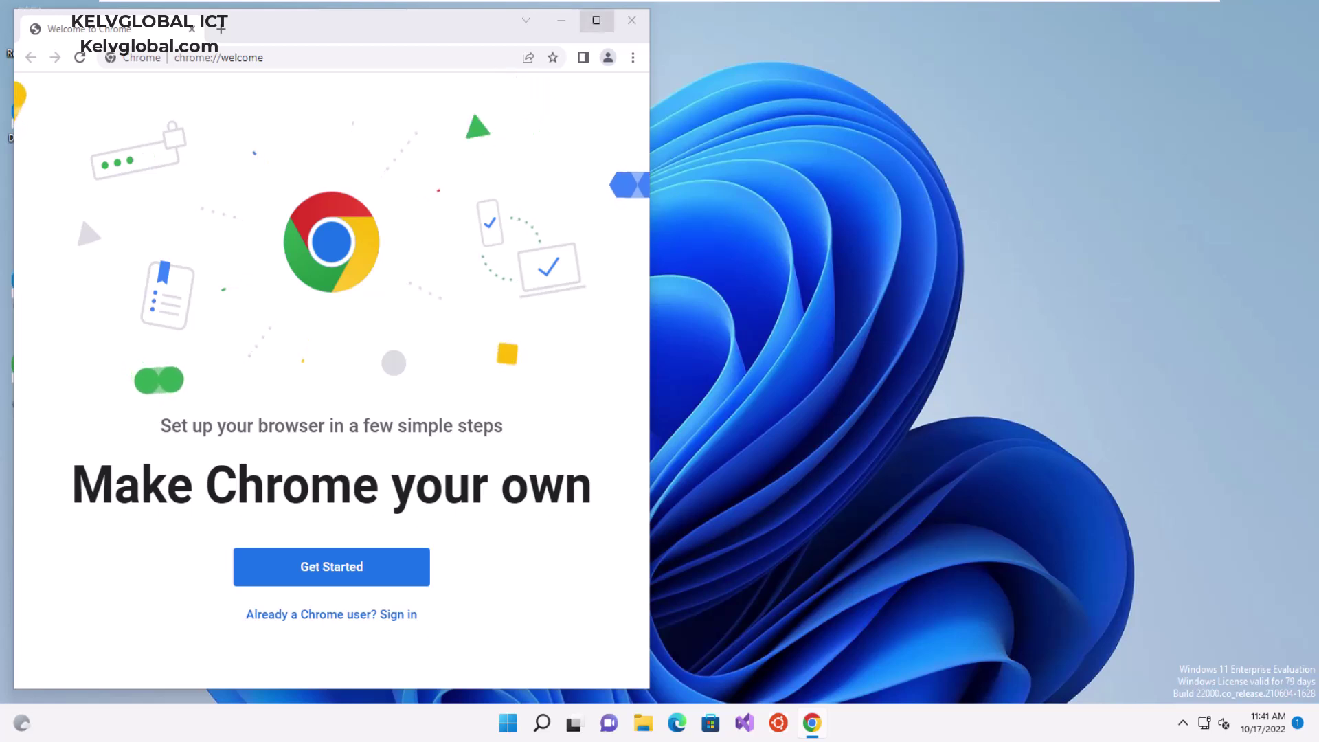
Step: Minimize the Chrome welcome window to reveal the Google Chrome desktop shortcut
{"action": "left_click", "coordinate": [561, 20]}
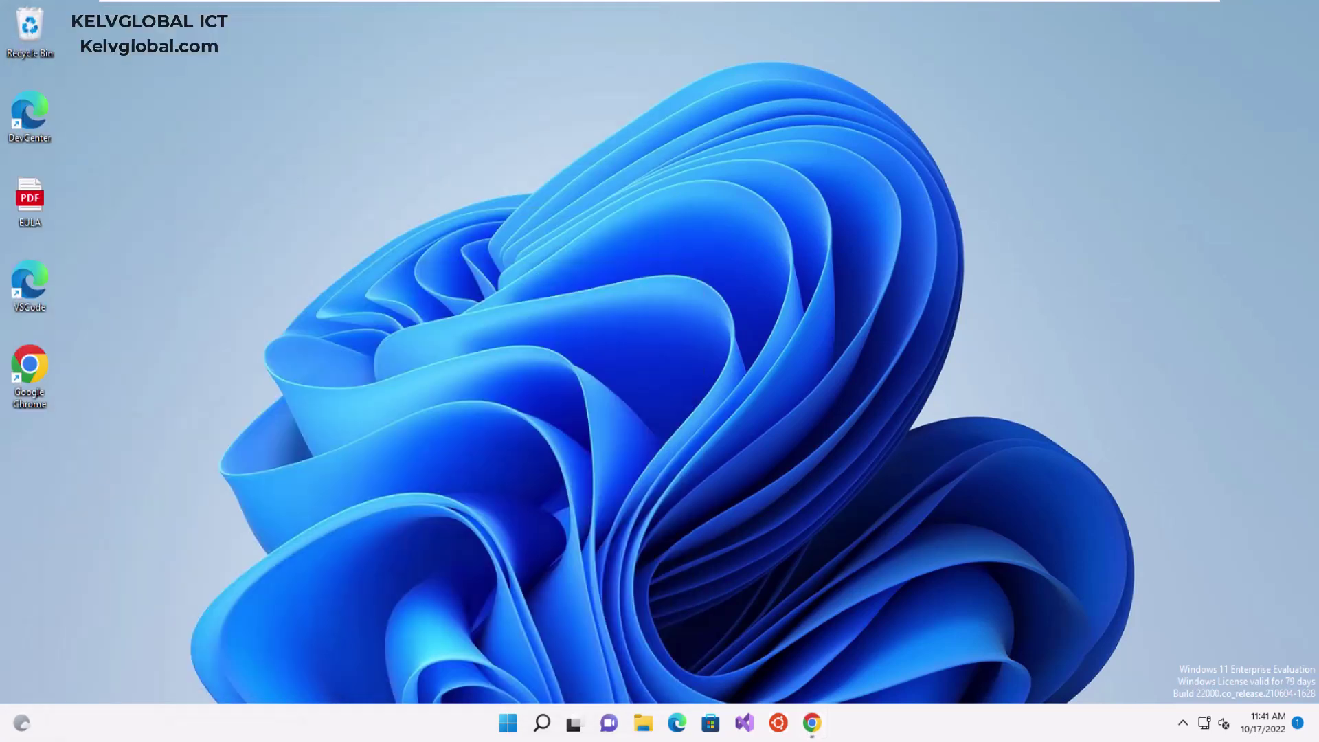